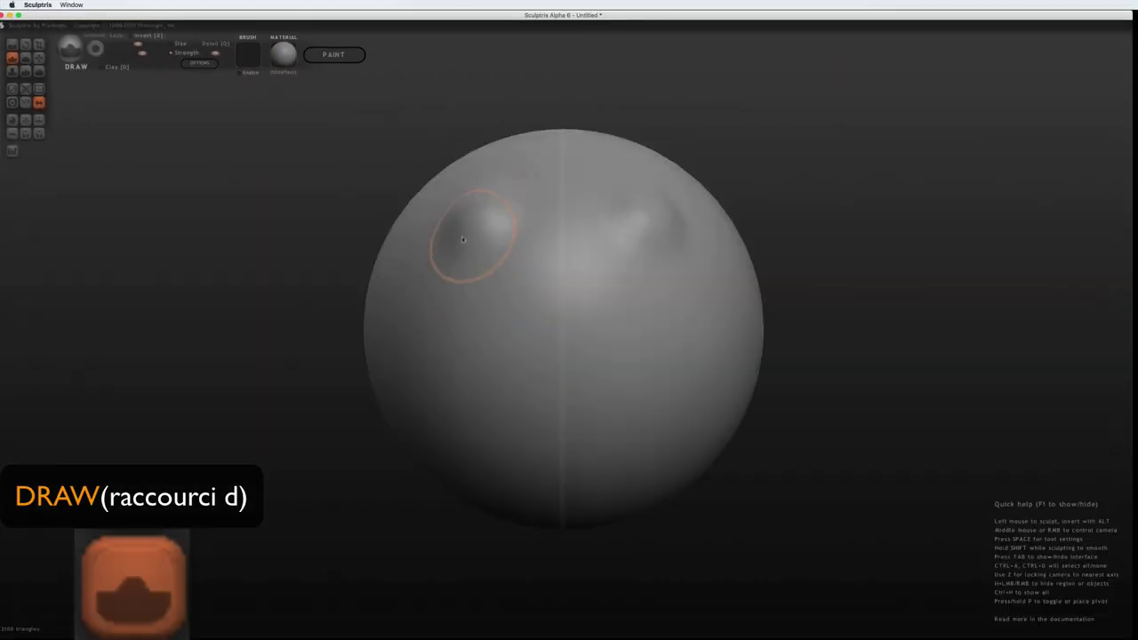
- Draw long mirrored vertical ridges down the sphere's sides, then orbit to inspect the swelling lobes
left_click_drag(461, 236, 460, 396)
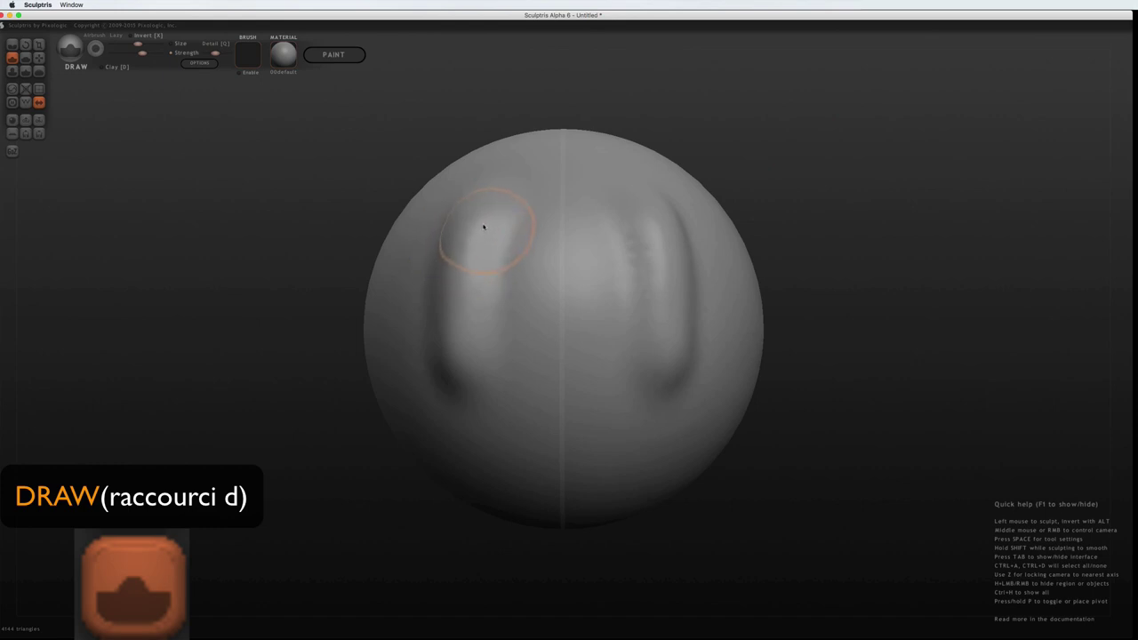
mouse_move(478, 228)
left_mouse_down()
mouse_move(470, 330)
mouse_move(457, 312)
mouse_move(483, 204)
left_mouse_up()
mouse_move(465, 204)
middle_mouse_down()
mouse_move(400, 202)
mouse_move(392, 272)
mouse_move(360, 214)
mouse_move(325, 217)
middle_mouse_up()
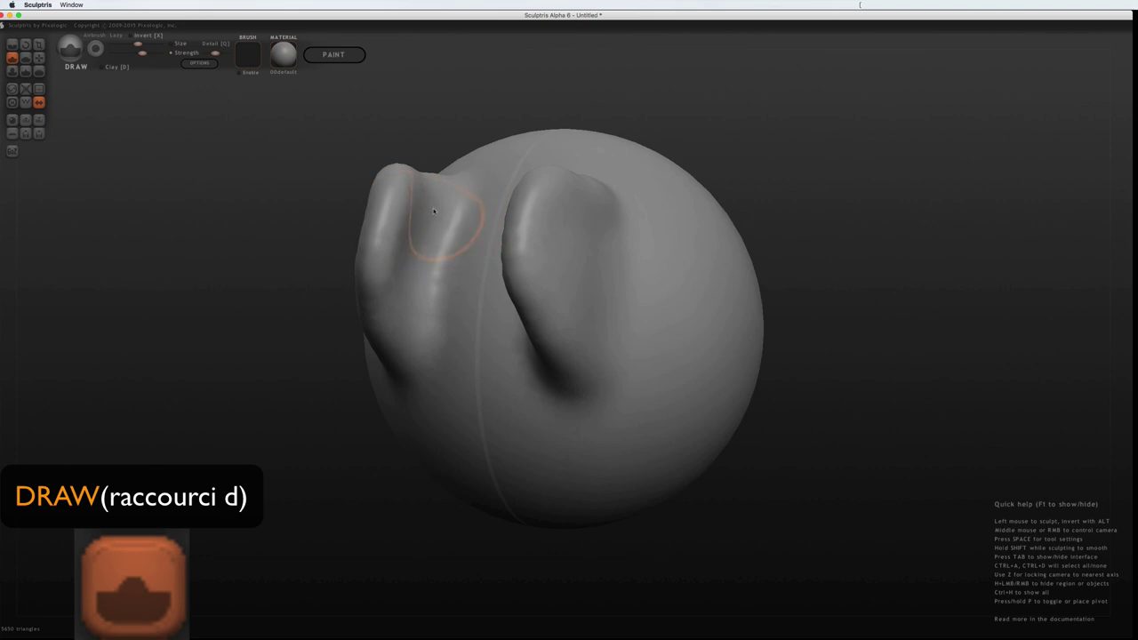
- Build up the left ridge with repeated mirrored Draw strokes into a larger, more pronounced lobe
left_click_drag(432, 229, 420, 260)
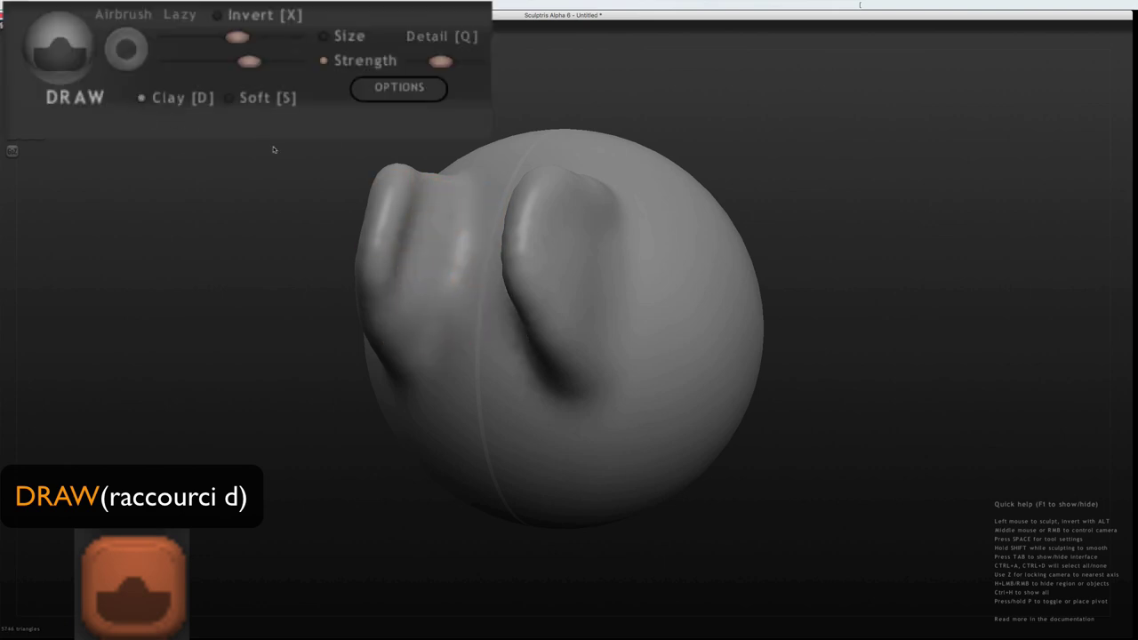
middle_click_drag(569, 338, 693, 338)
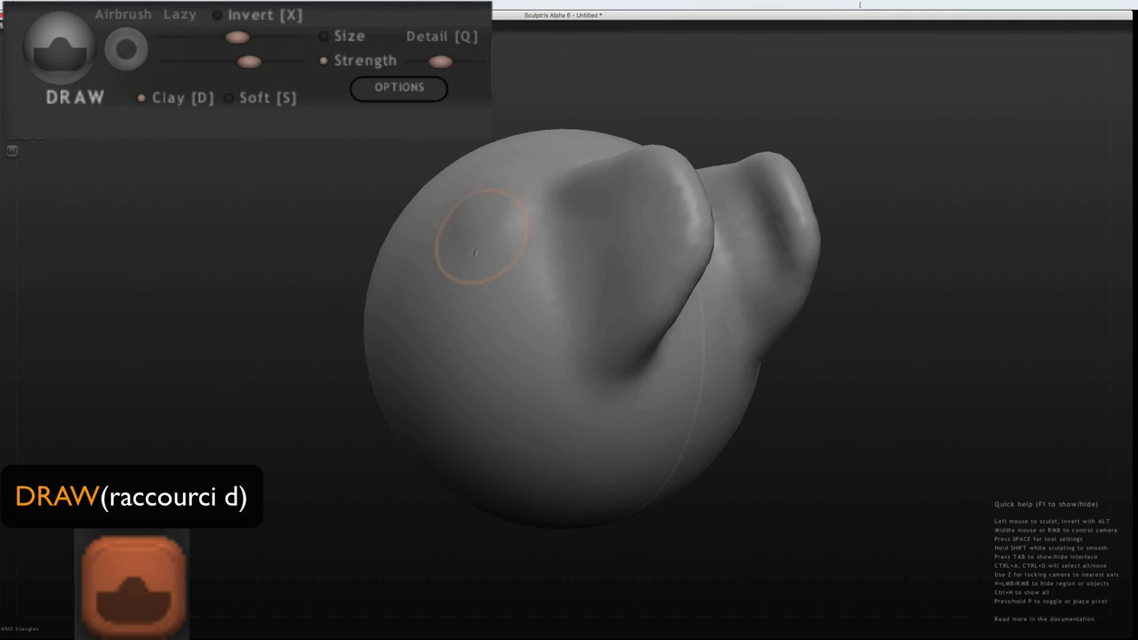
left_click_drag(483, 241, 472, 317)
left_click_drag(499, 202, 508, 330)
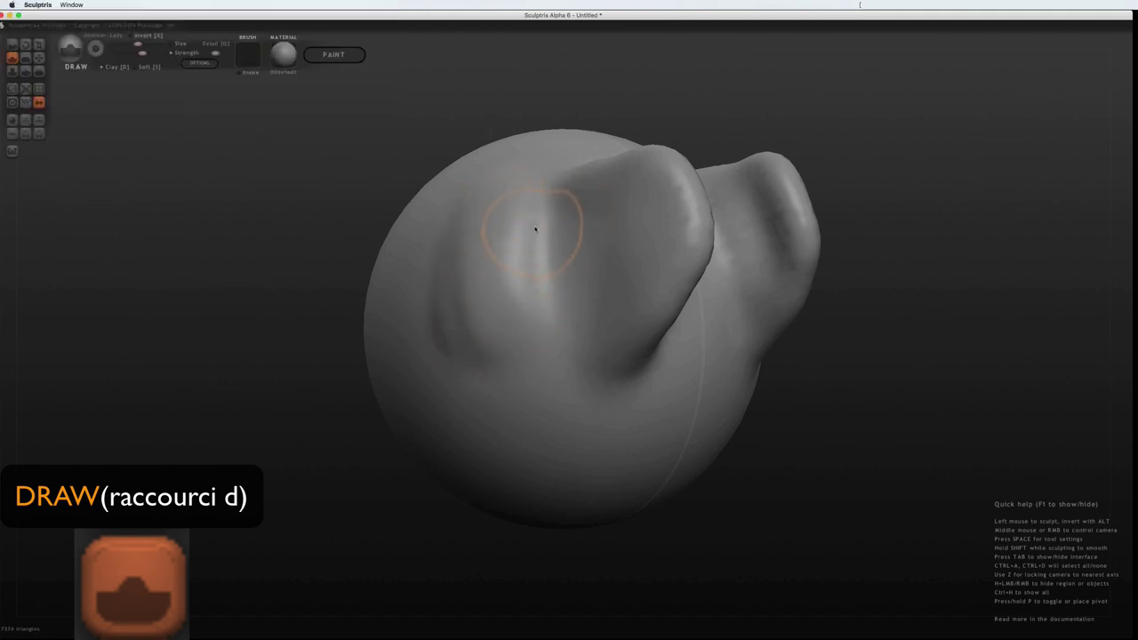
left_click_drag(534, 223, 507, 330)
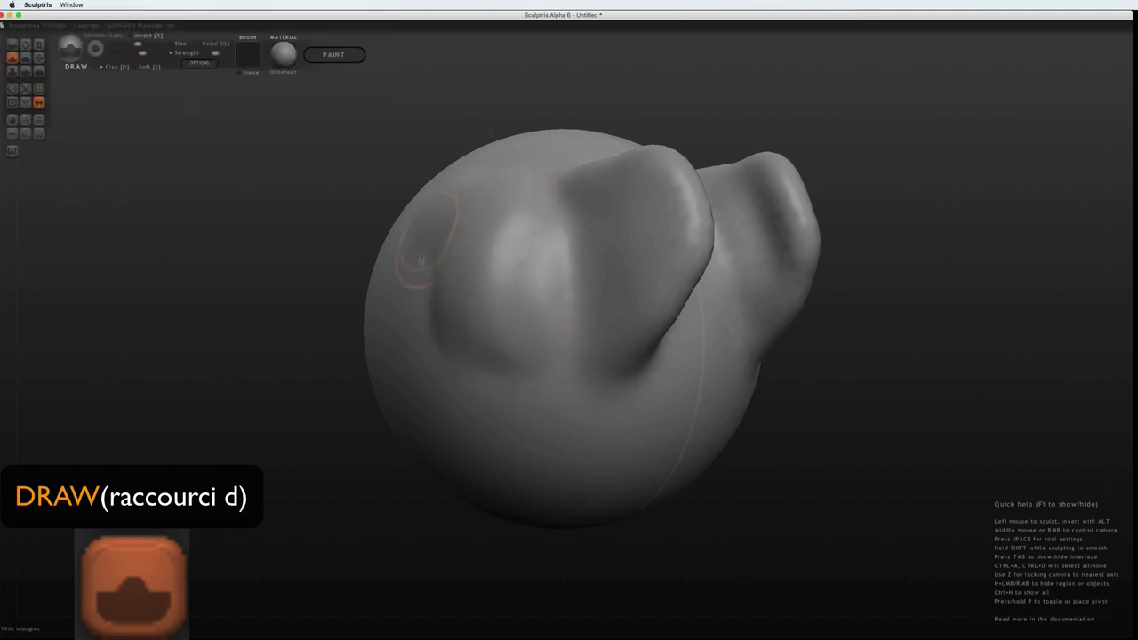
left_click_drag(493, 209, 436, 344, "shift")
left_click_drag(541, 234, 546, 305)
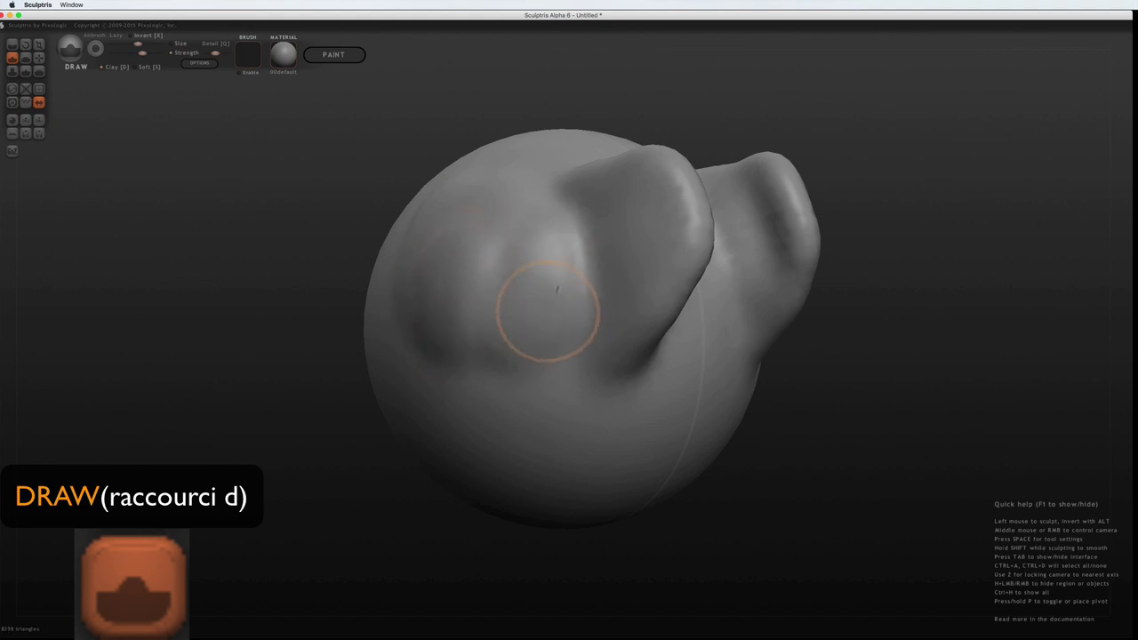
right_click_drag(554, 272, 489, 183)
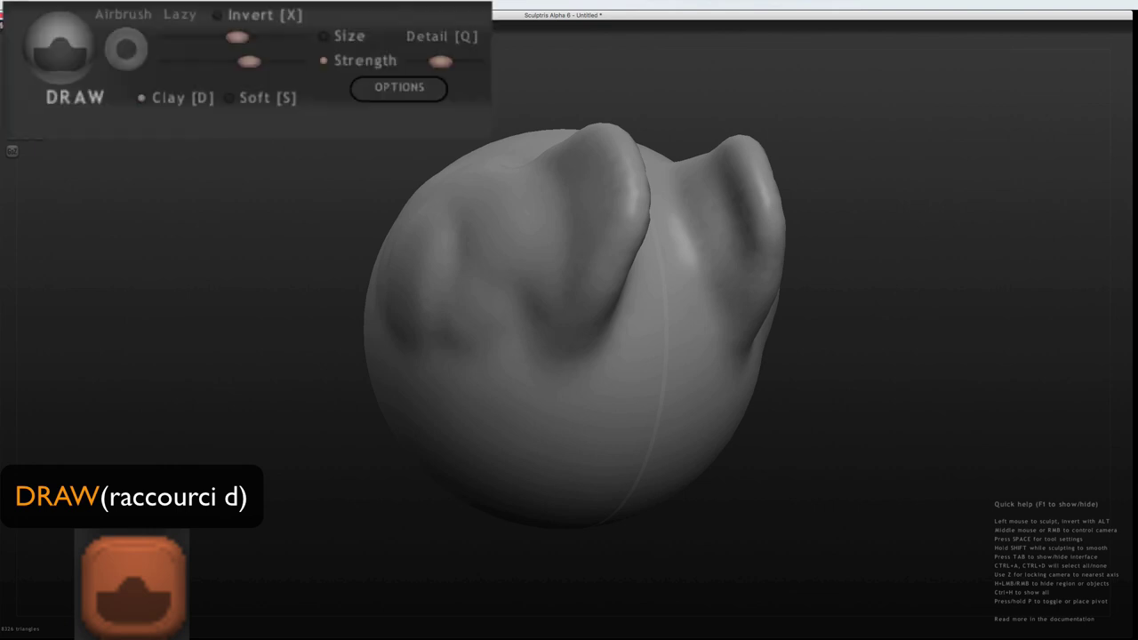
- Enable Soft falloff, enlarge the brush, and sculpt soft bulges so the ears stand upright
left_click(232, 99)
mouse_move(401, 183)
right_mouse_down()
mouse_move(339, 139)
mouse_move(488, 224)
right_mouse_up()
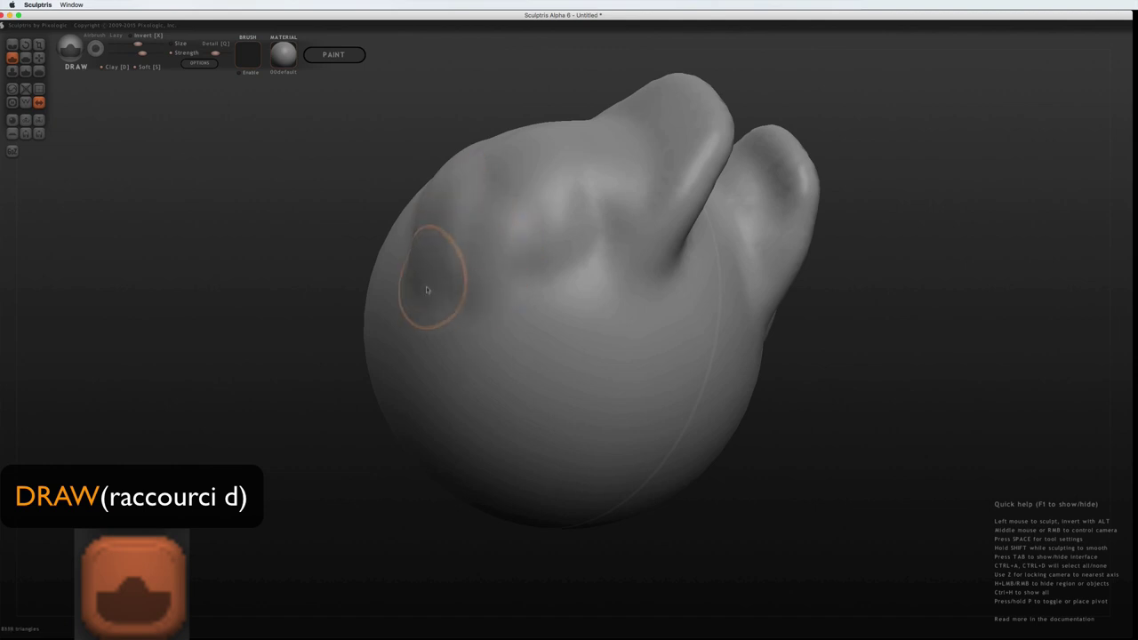
mouse_move(422, 228)
left_mouse_down()
mouse_move(457, 267)
mouse_move(554, 246)
mouse_move(592, 274)
left_mouse_up()
right_click_drag(444, 198, 410, 221)
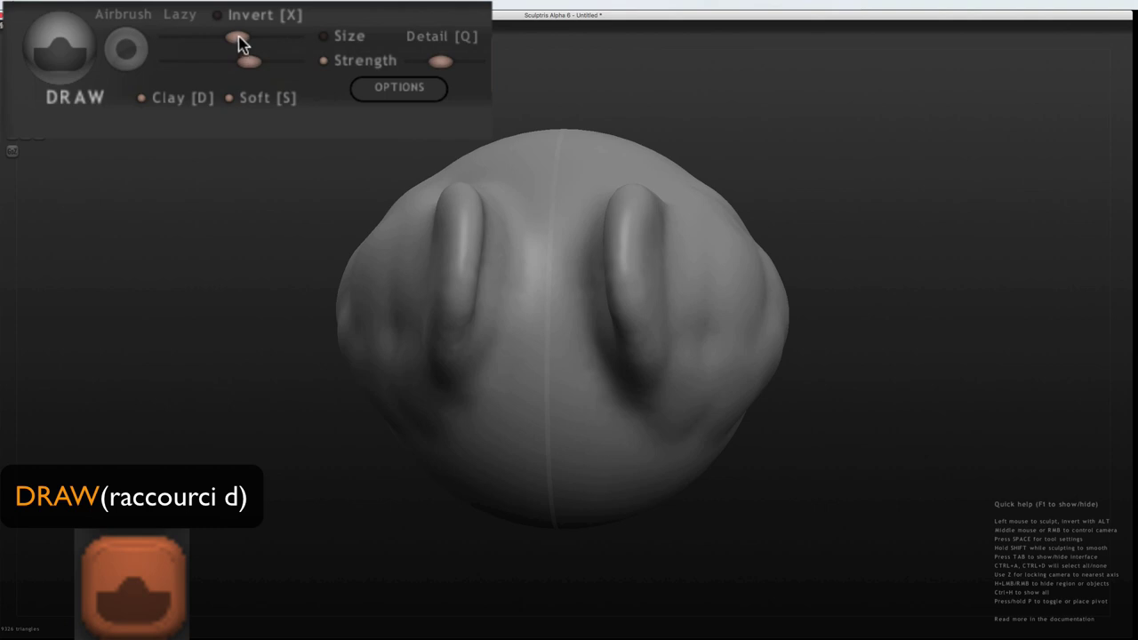
left_click_drag(239, 40, 270, 37)
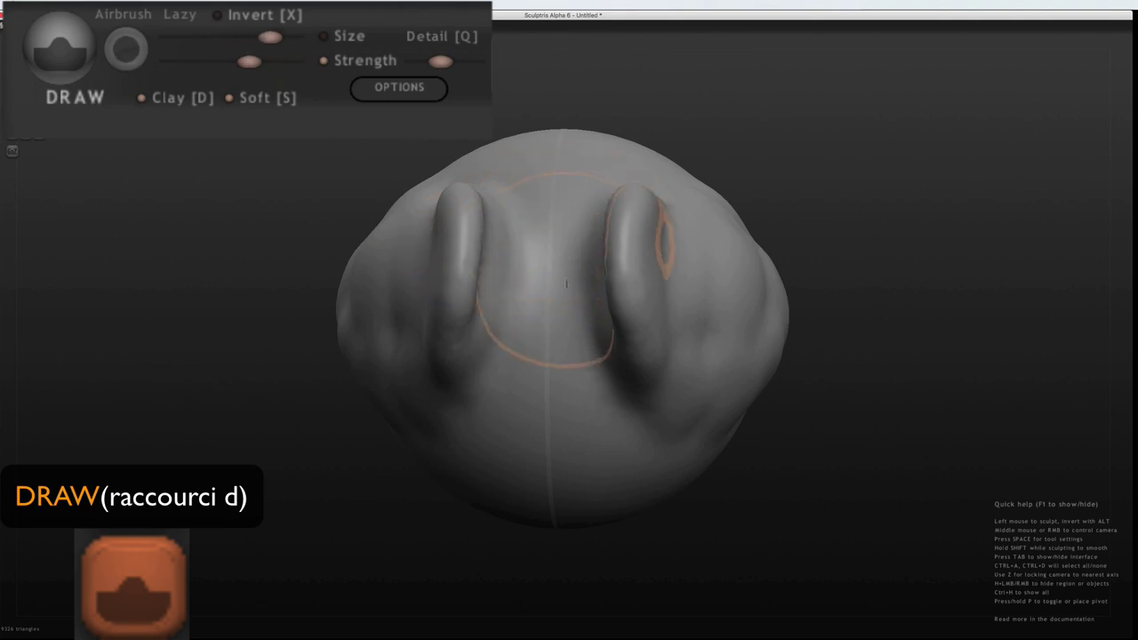
middle_click_drag(546, 376, 570, 230)
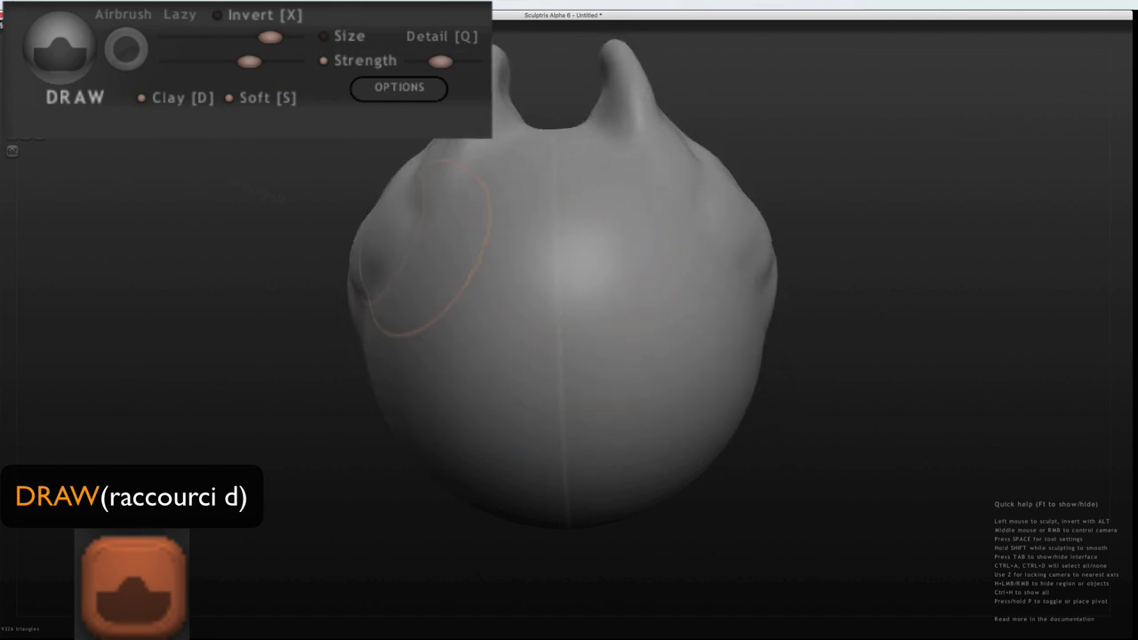
left_click(125, 50)
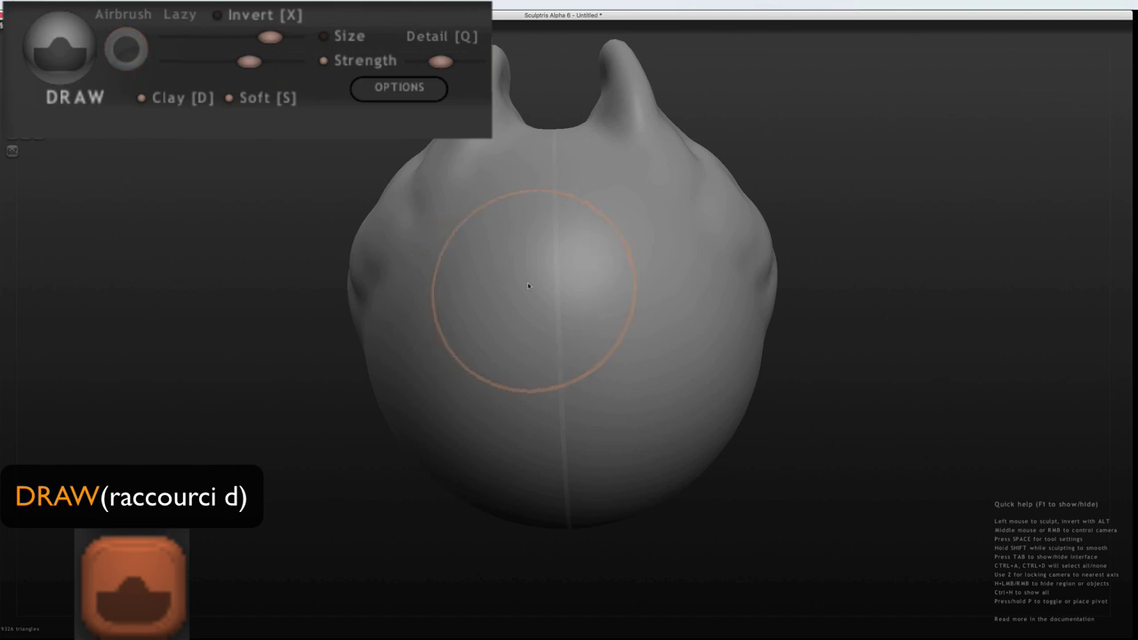
- Set the brush to a medium size in the Space radial menu for the front bulges
key("space")
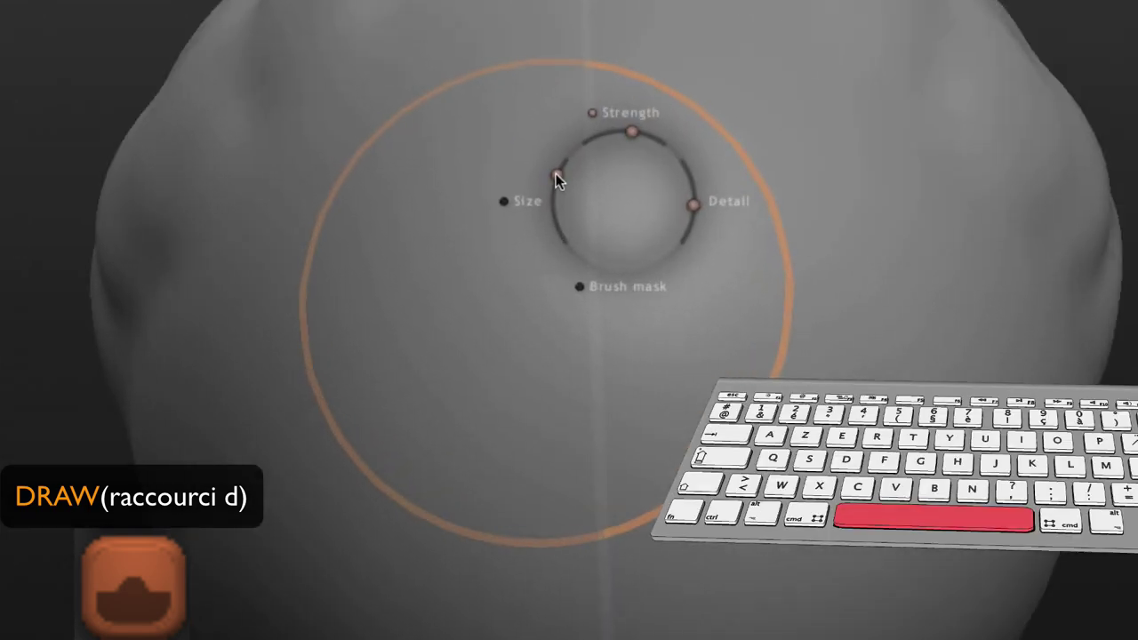
left_click_drag(546, 228, 554, 184)
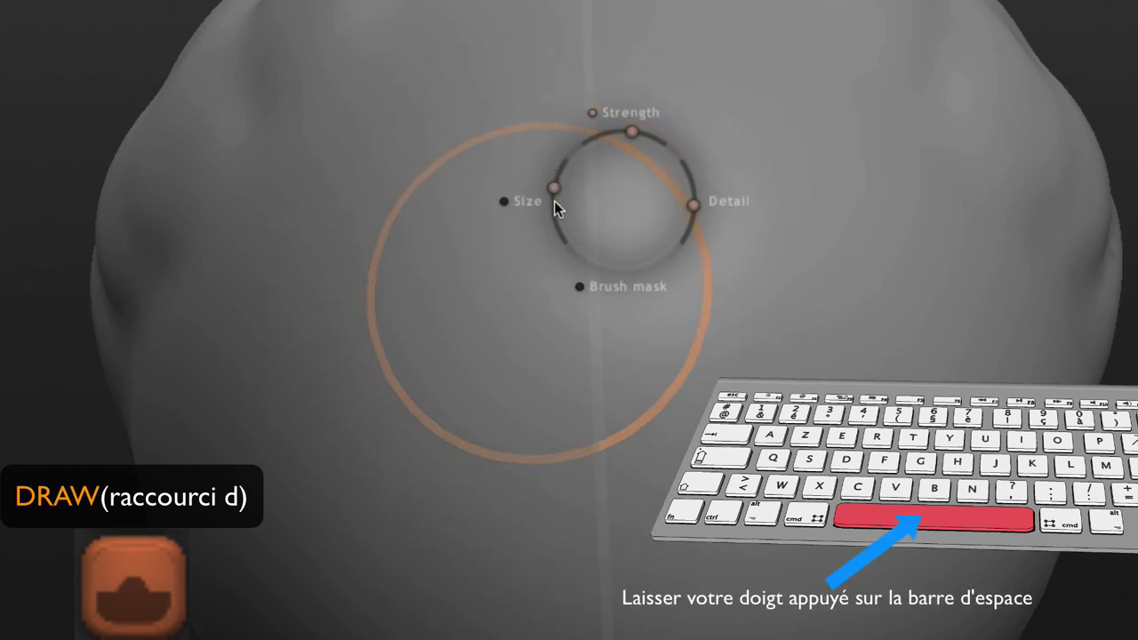
left_click_drag(554, 184, 552, 201)
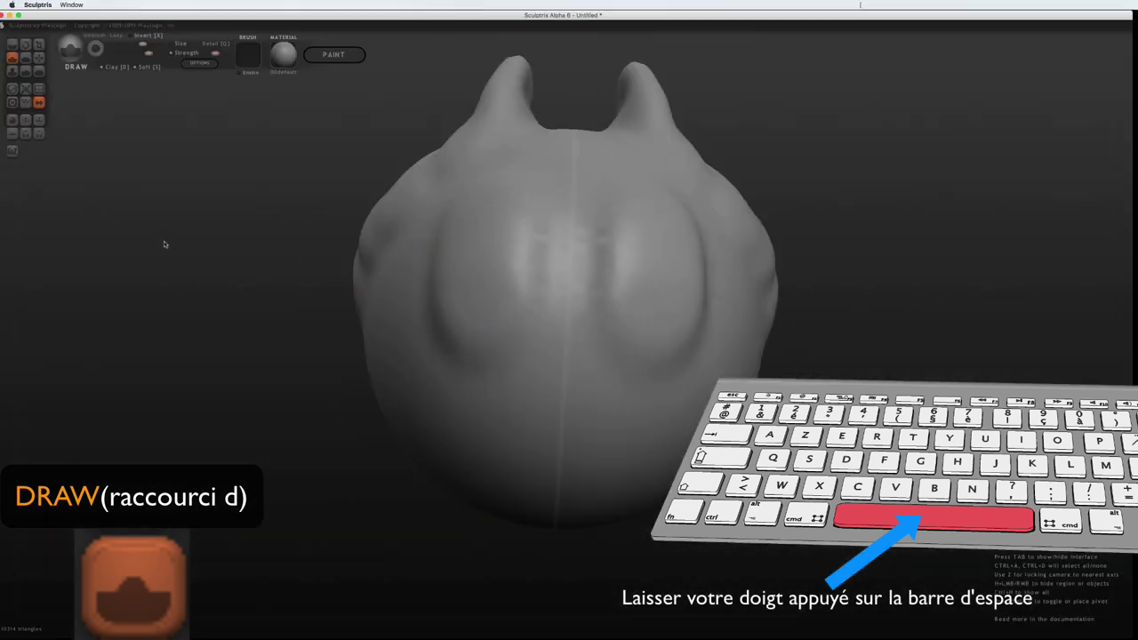
- Turn on the wireframe, reshape the left cheek bulge and smooth the crease between the bulges
left_click(25, 103)
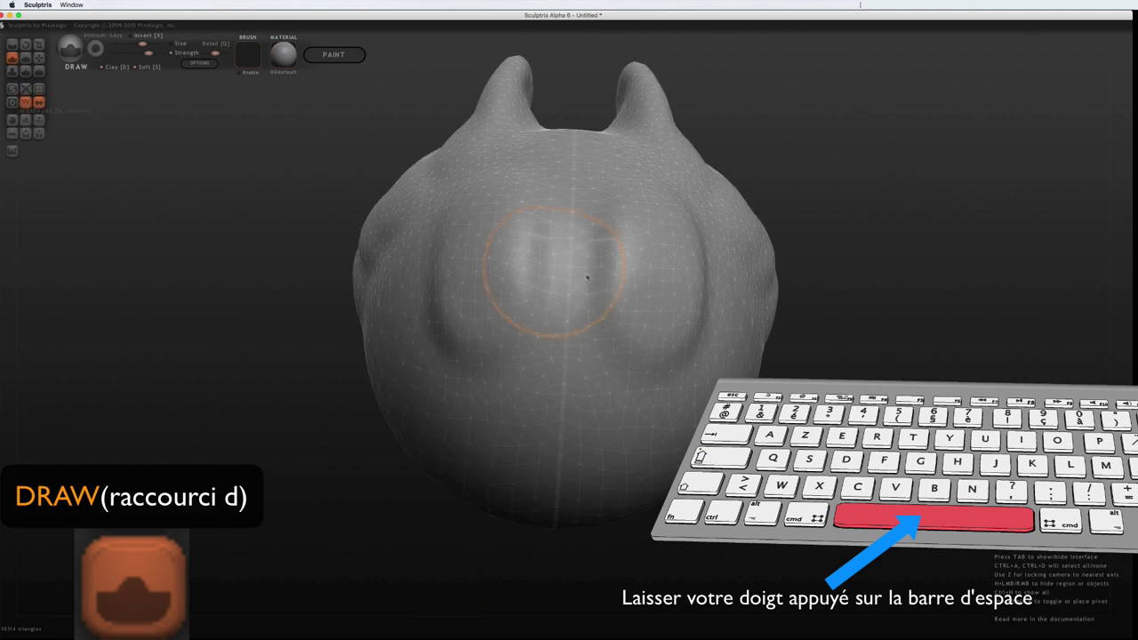
right_click_drag(592, 267, 492, 270)
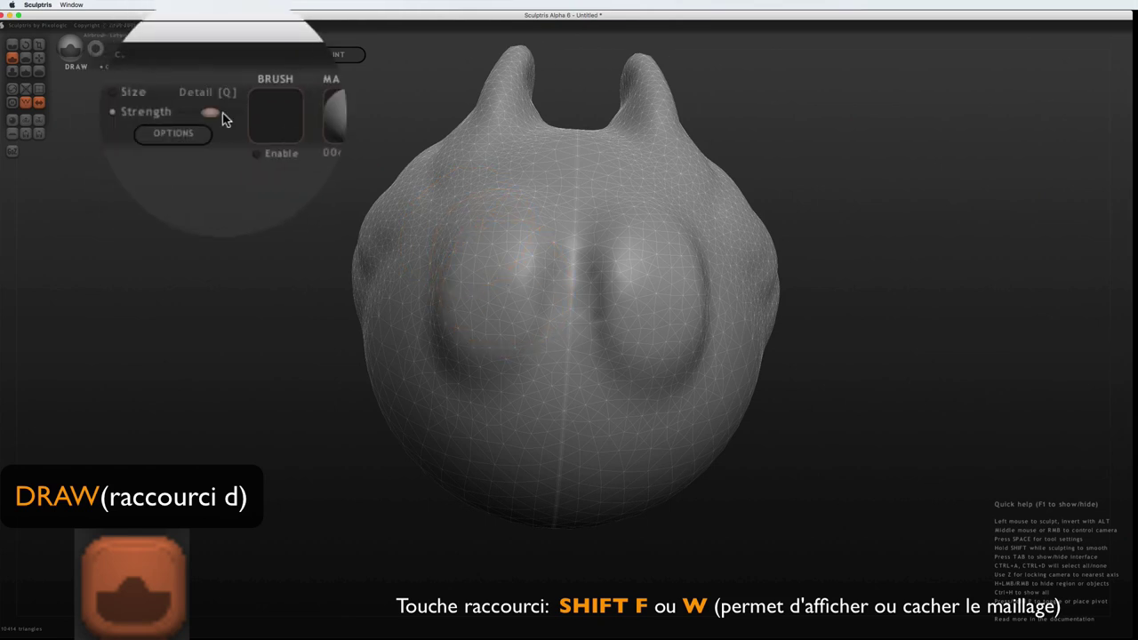
mouse_move(424, 207)
left_mouse_down()
mouse_move(444, 279)
mouse_move(457, 267)
left_mouse_up()
mouse_move(604, 249)
middle_mouse_down()
mouse_move(565, 210)
mouse_move(534, 204)
middle_mouse_up()
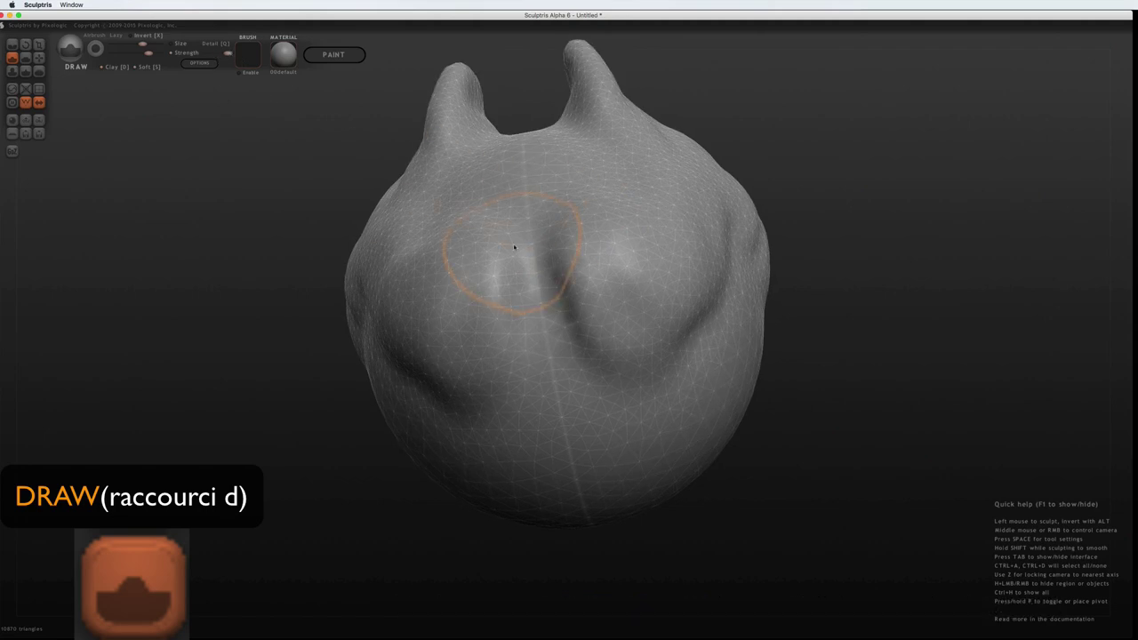
left_click_drag(508, 249, 483, 285)
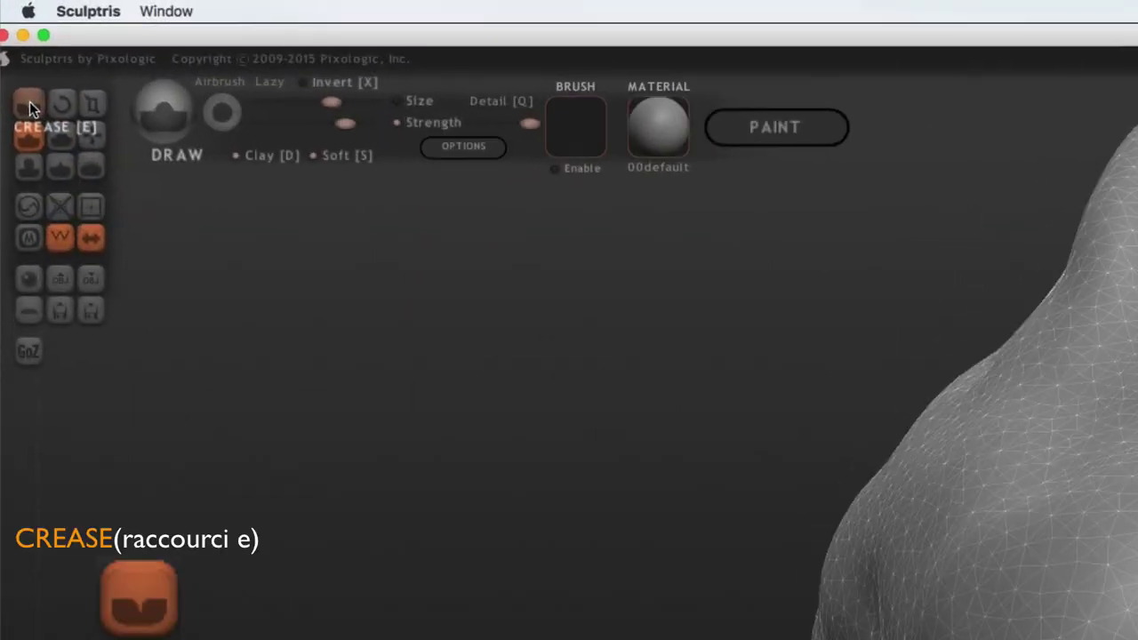
- Switch to a smaller Crease brush and carve mirrored full-length vertical grooves down the head
left_click(11, 43)
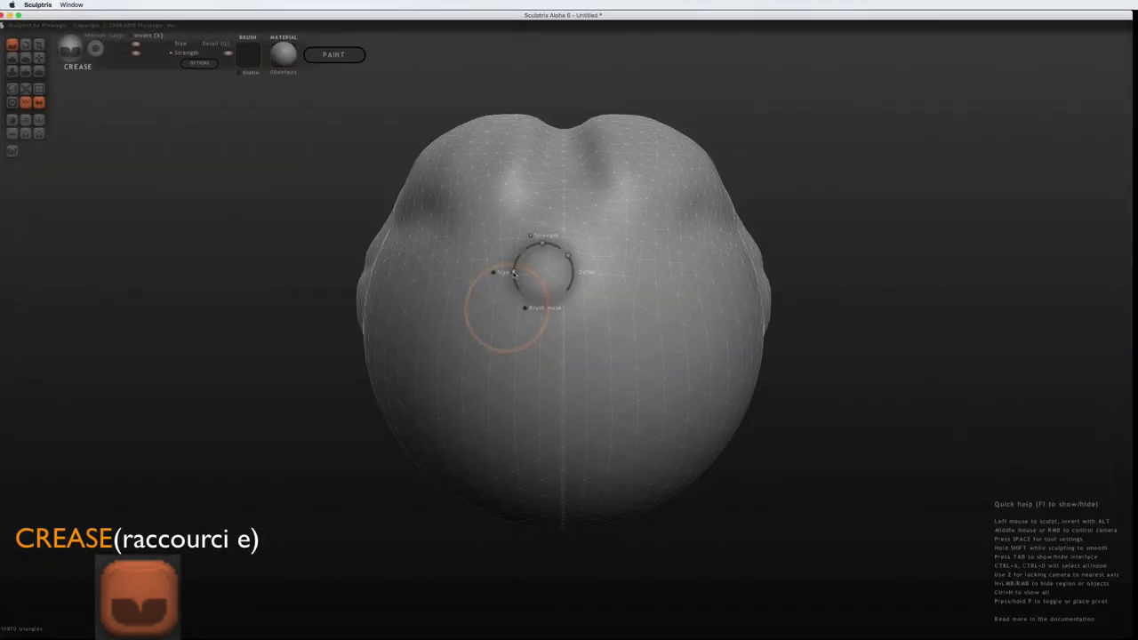
left_click_drag(512, 273, 498, 303)
mouse_move(511, 253)
left_mouse_down()
mouse_move(487, 323)
mouse_move(483, 399)
left_mouse_up()
scroll(478, 381, "up", 1)
scroll(472, 356, "up", 3)
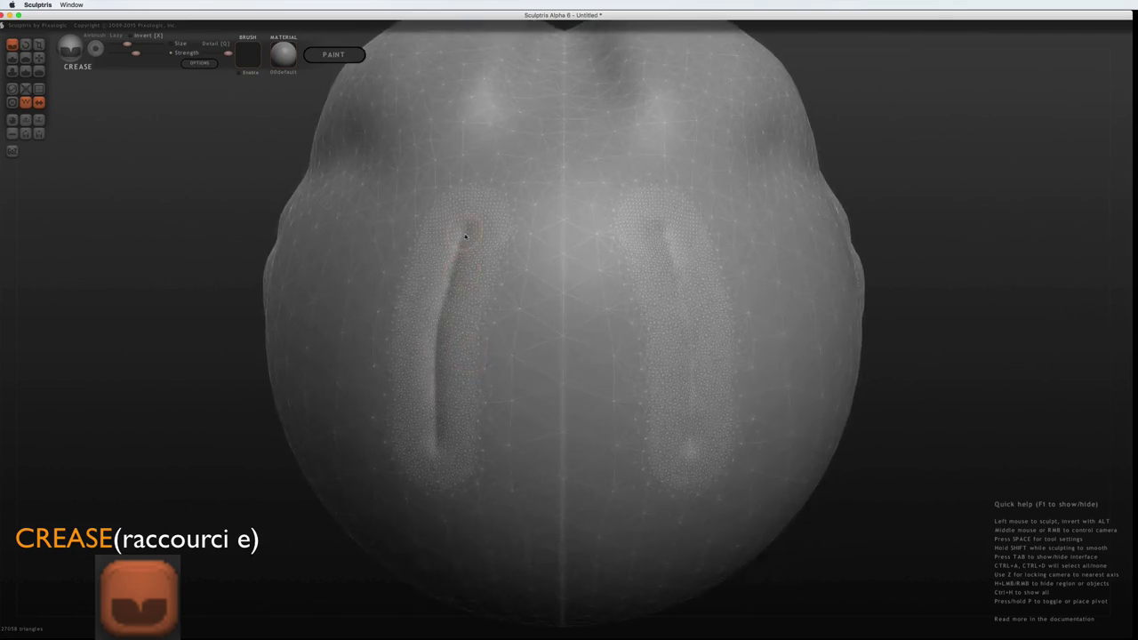
mouse_move(465, 235)
left_mouse_down()
mouse_move(440, 434)
mouse_move(459, 245)
left_mouse_up()
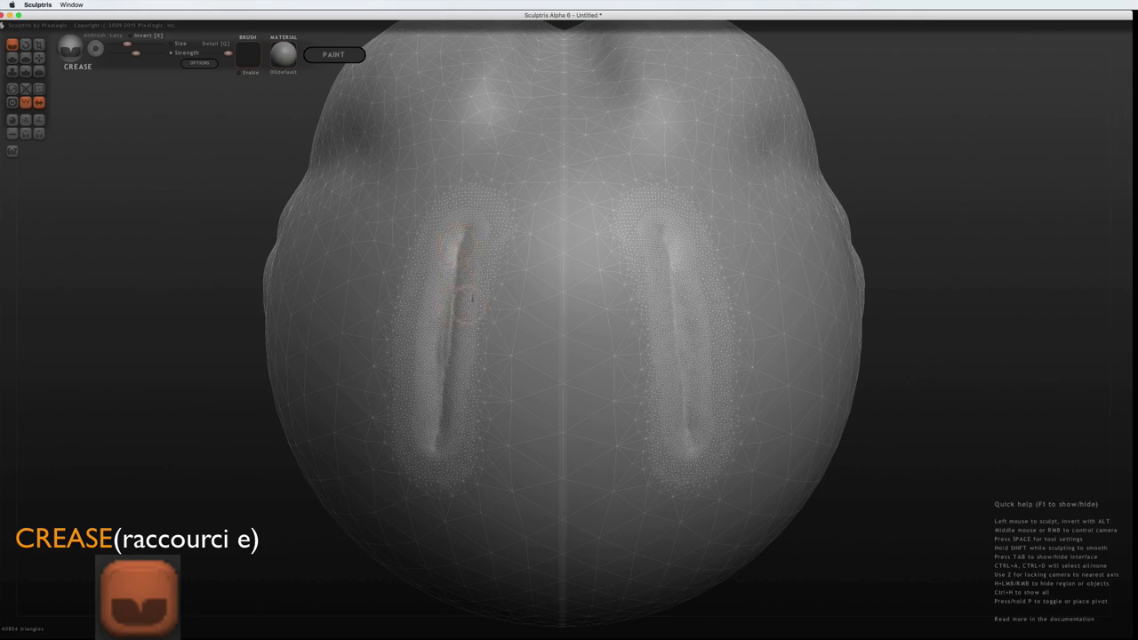
mouse_move(535, 311)
middle_mouse_down()
mouse_move(521, 246)
mouse_move(516, 347)
mouse_move(512, 297)
middle_mouse_up()
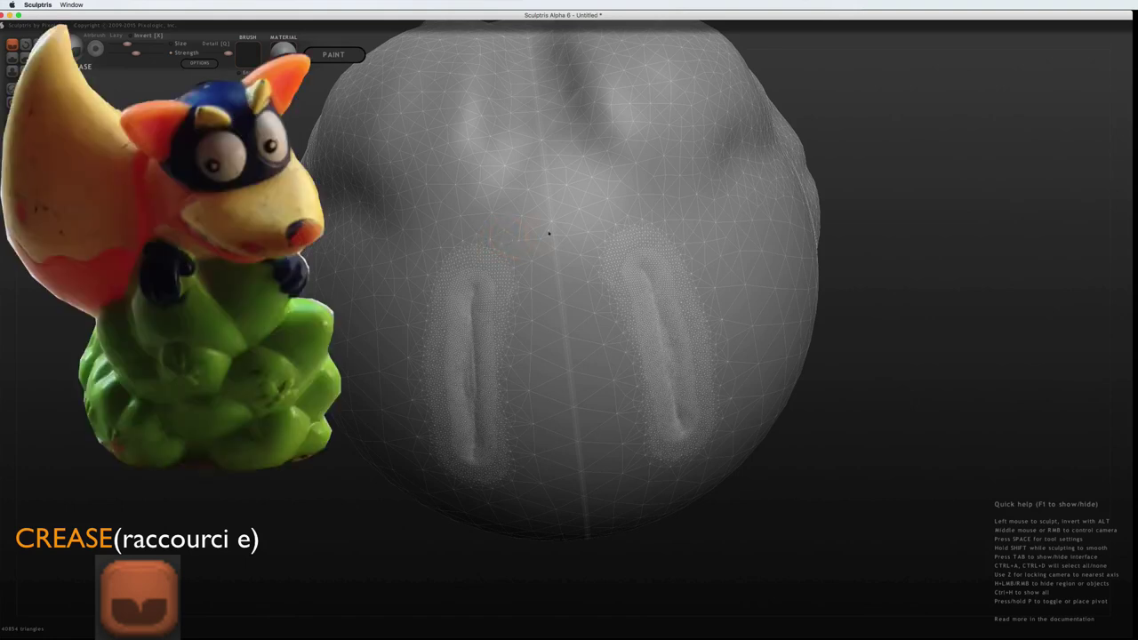
- Orbit the head to a top view to inspect the ears and crease grooves
middle_click_drag(565, 246, 566, 246)
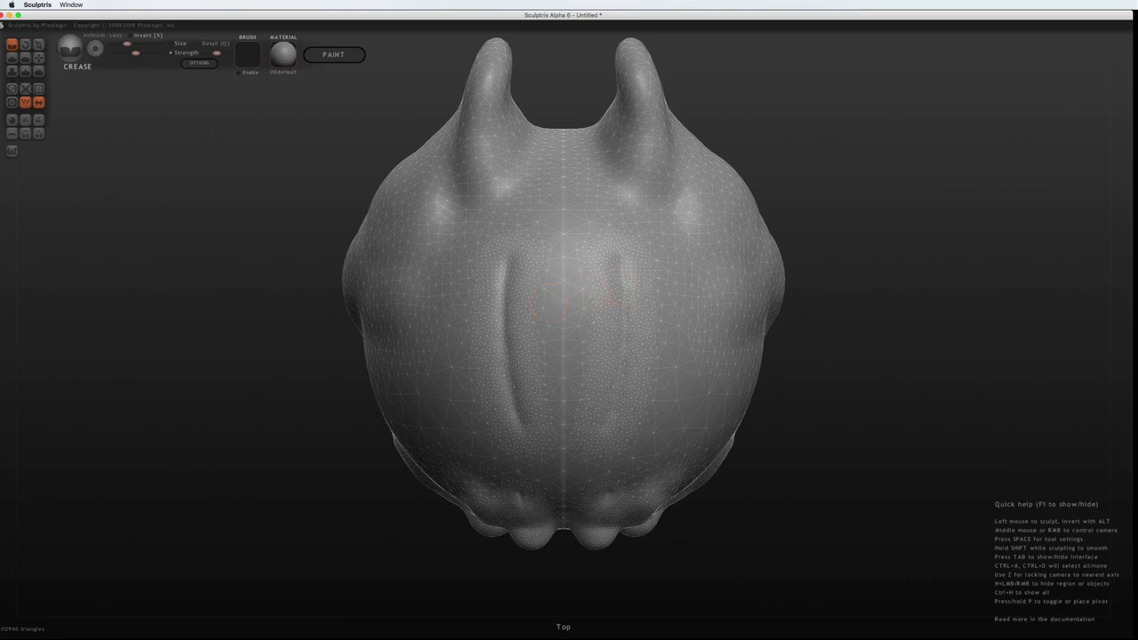
- Smooth away the left crease groove, then draw a swirled dent at the face centre with Draw
left_click(40, 74)
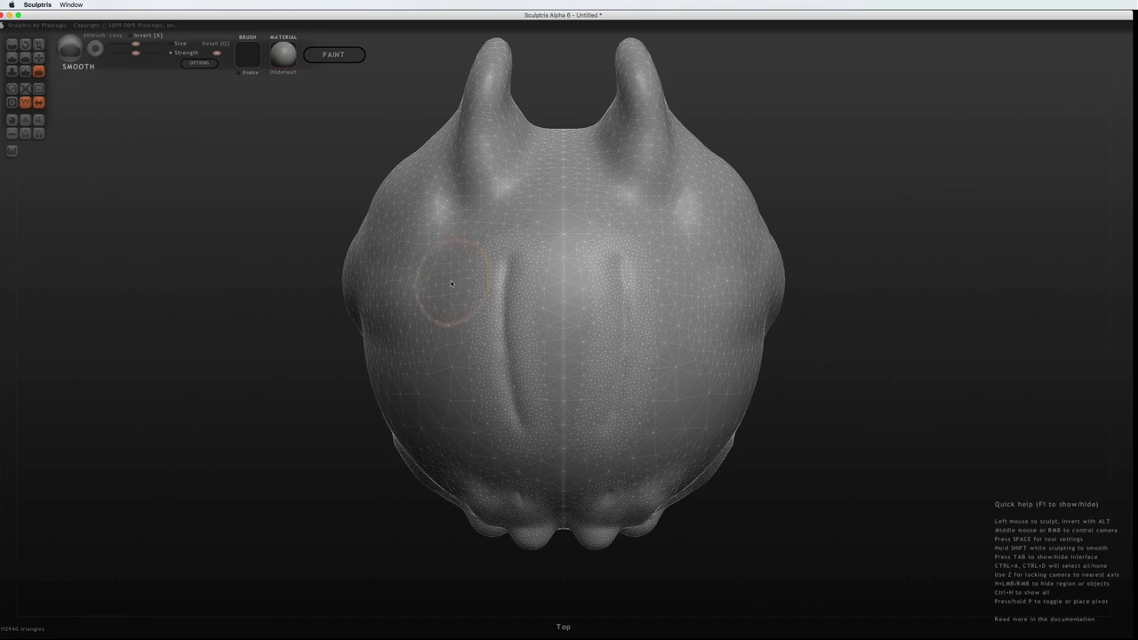
mouse_move(512, 250)
left_mouse_down()
mouse_move(516, 399)
mouse_move(509, 277)
left_mouse_up()
mouse_move(511, 277)
middle_mouse_down()
mouse_move(581, 284)
mouse_move(656, 272)
mouse_move(599, 289)
middle_mouse_up()
left_click(12, 57)
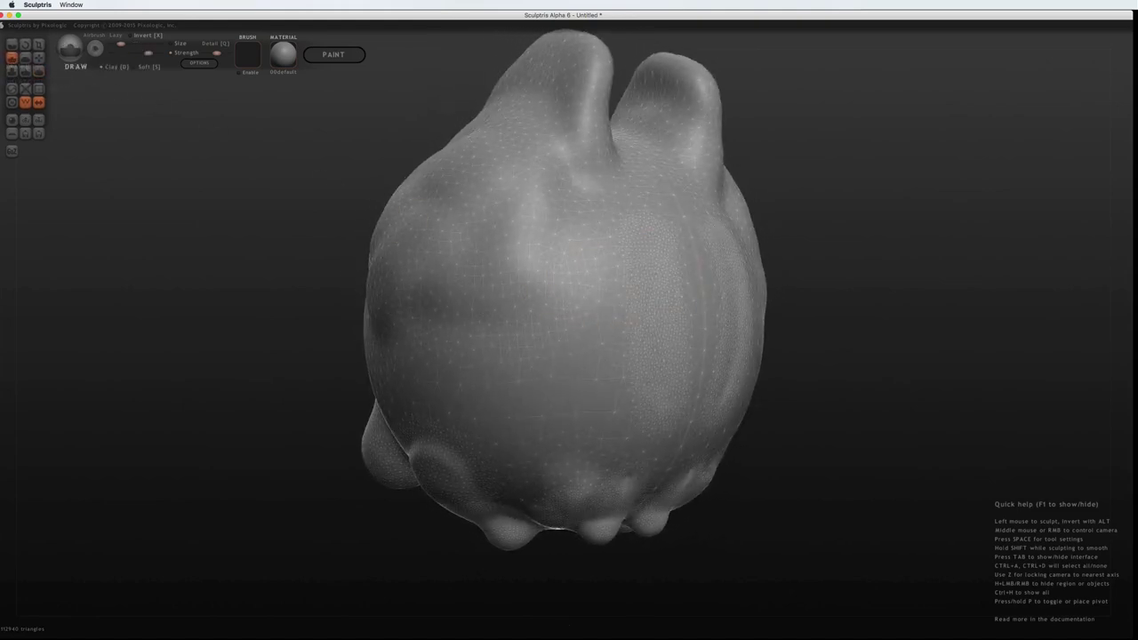
mouse_move(566, 302)
left_mouse_down()
mouse_move(582, 294)
mouse_move(542, 246)
left_mouse_up()
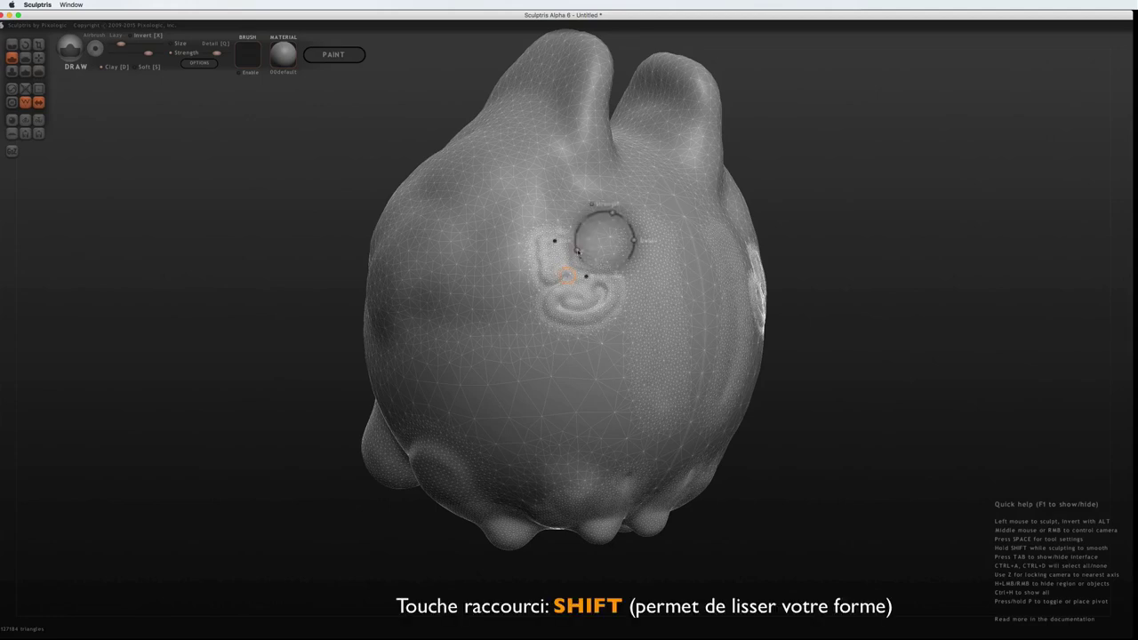
- Enlarge the brush and soften the swirl into shallow mirrored patches on both sides of the face
left_click_drag(576, 244, 578, 238)
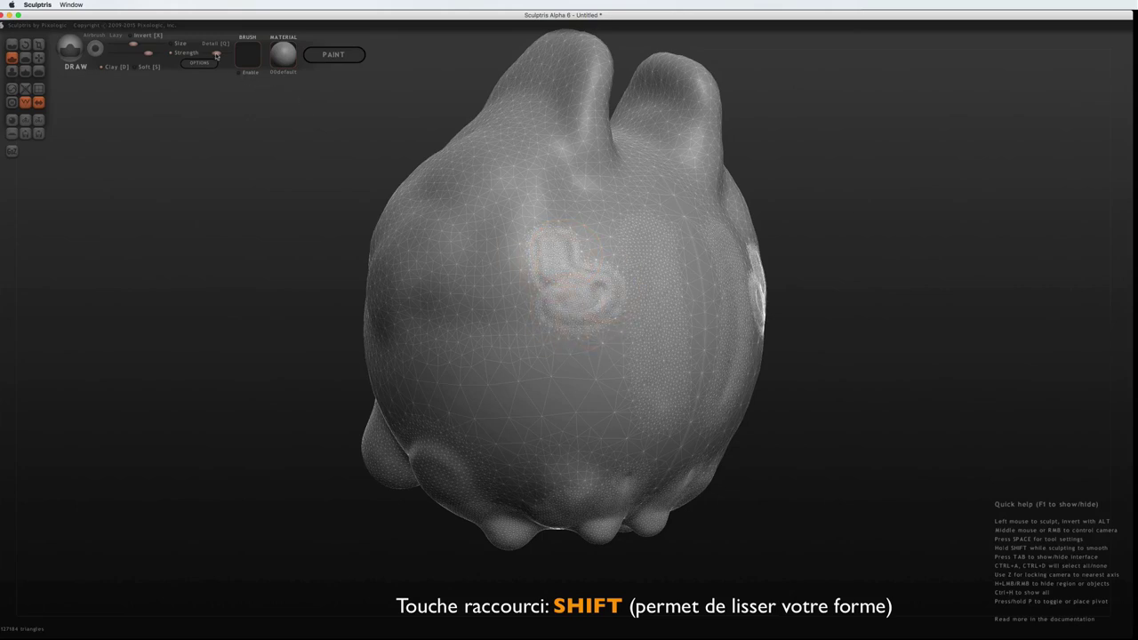
scroll(571, 307, "up", 3)
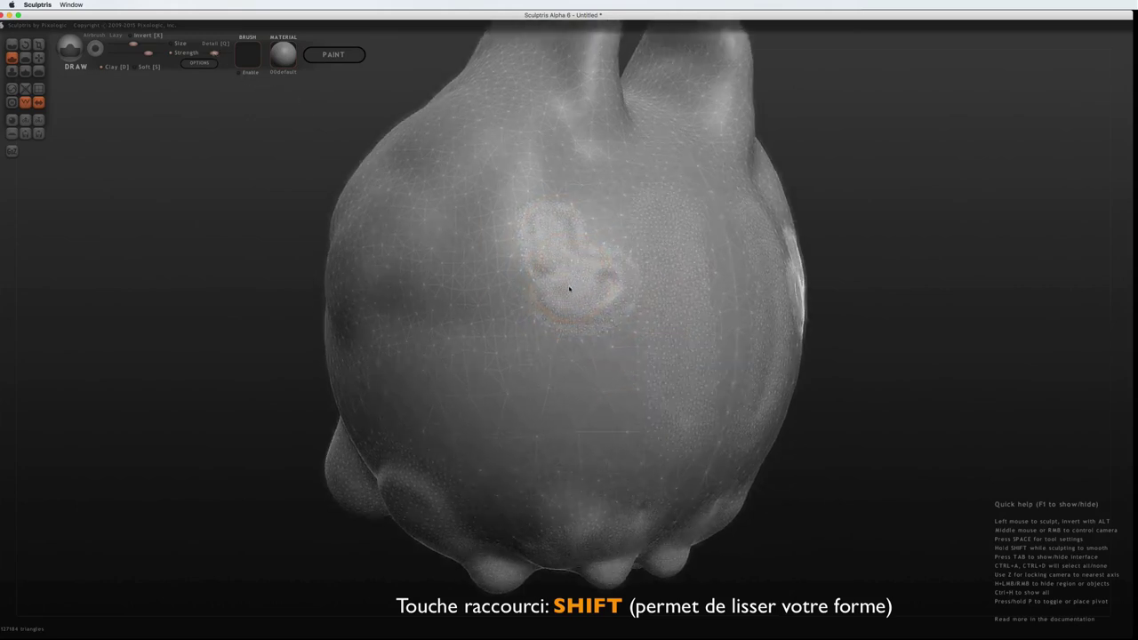
scroll(569, 287, "up", 3)
scroll(569, 288, "up", 2)
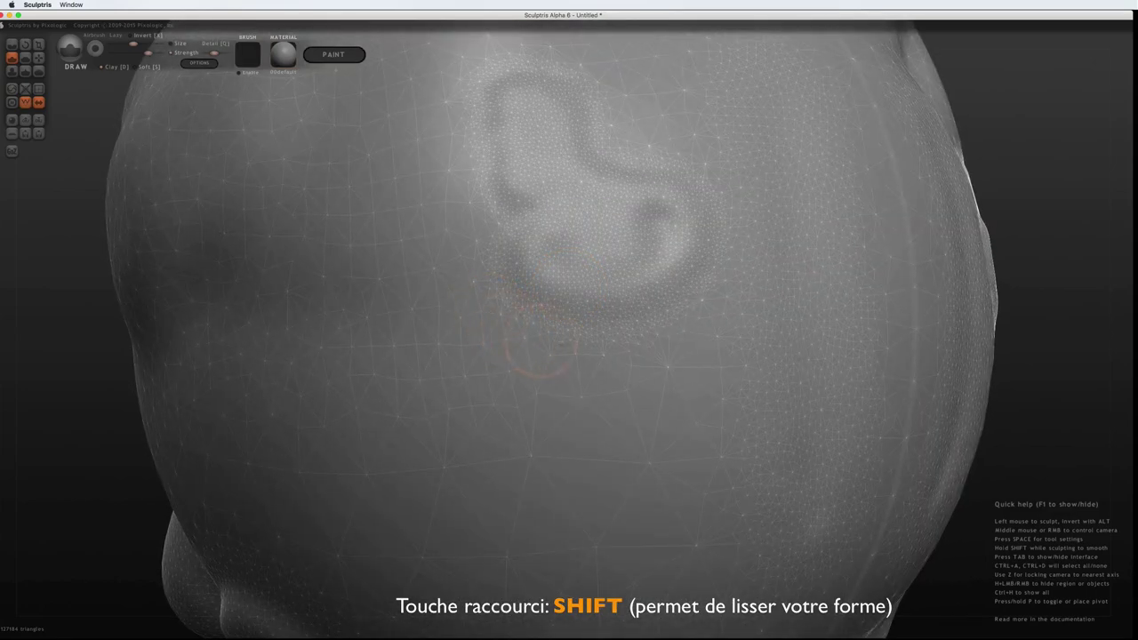
scroll(637, 318, "down", 3)
scroll(640, 324, "down", 3)
scroll(637, 318, "down", 2)
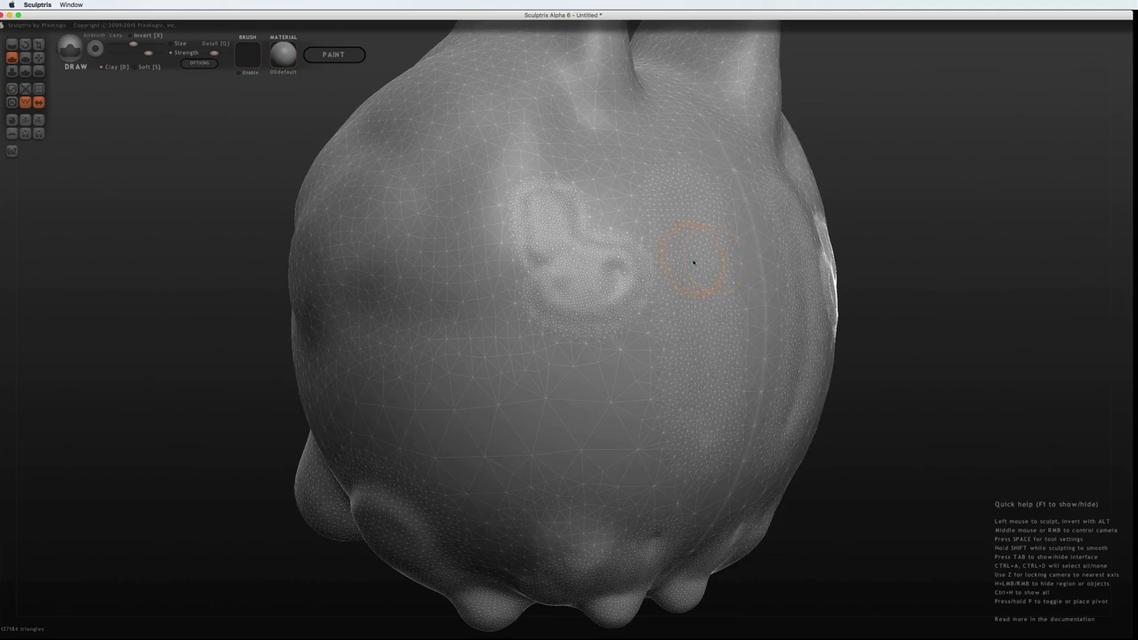
mouse_move(693, 262)
middle_mouse_down()
mouse_move(649, 233)
mouse_move(650, 292)
middle_mouse_up()
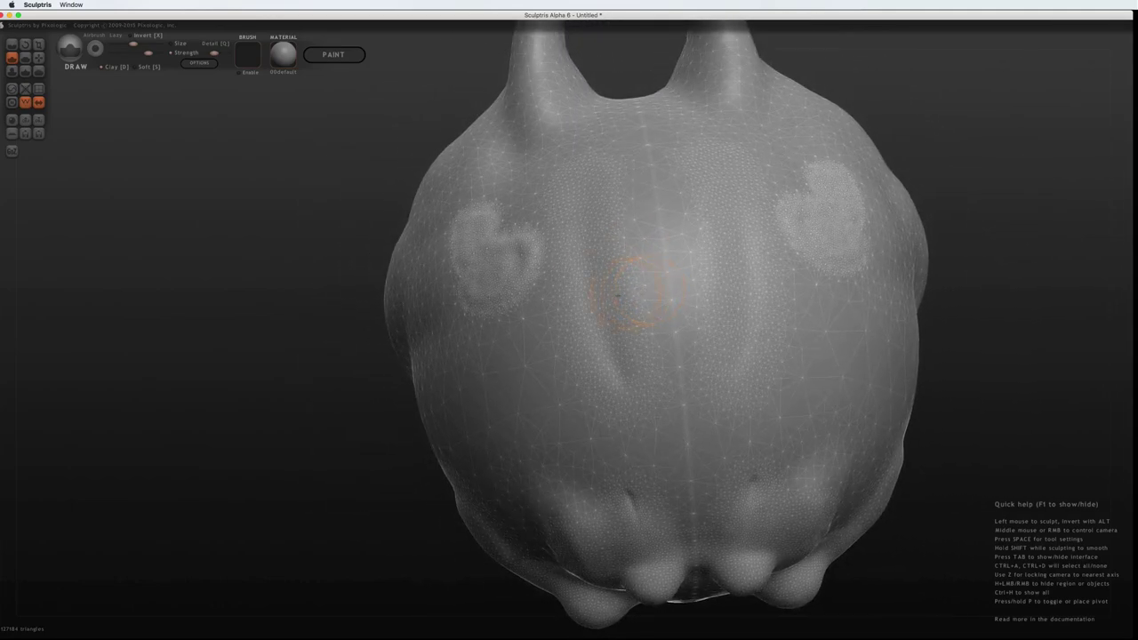
mouse_move(602, 237)
middle_mouse_down()
mouse_move(699, 252)
mouse_move(715, 235)
middle_mouse_up()
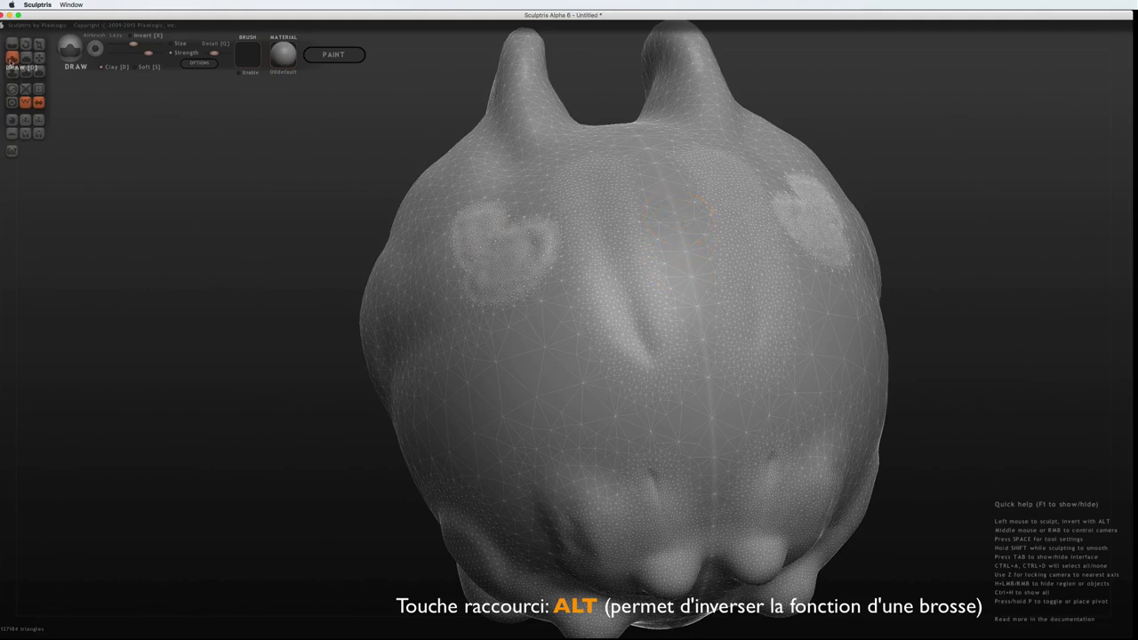
- Carve a vertical groove between the eye patches running down toward the nose
left_click_drag(638, 223, 671, 338, "alt")
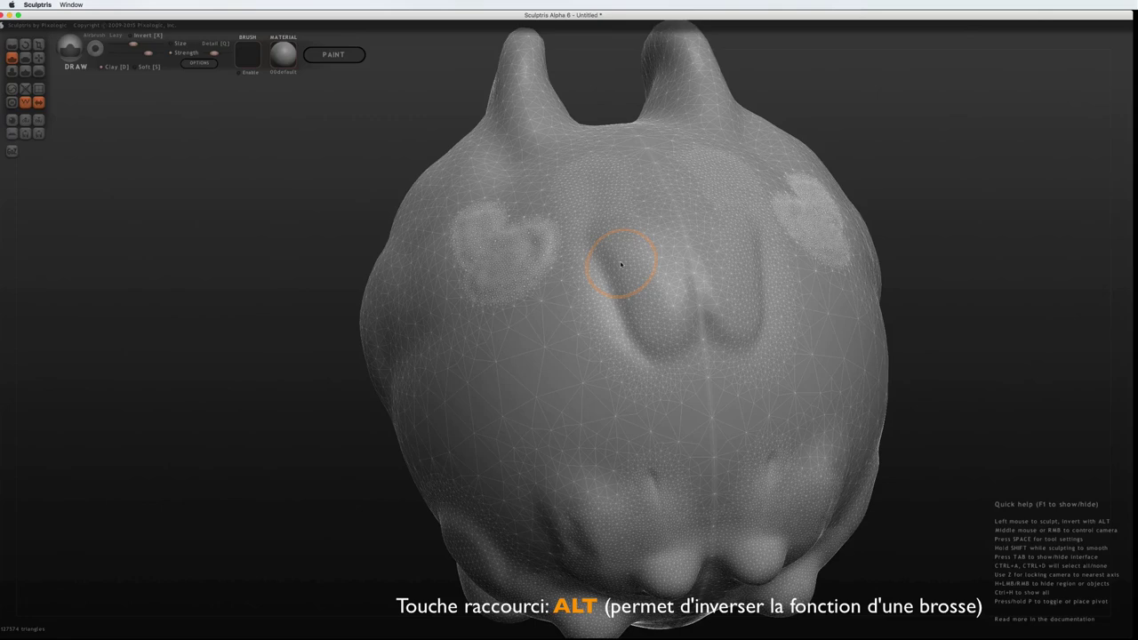
left_click_drag(617, 208, 623, 221, "alt")
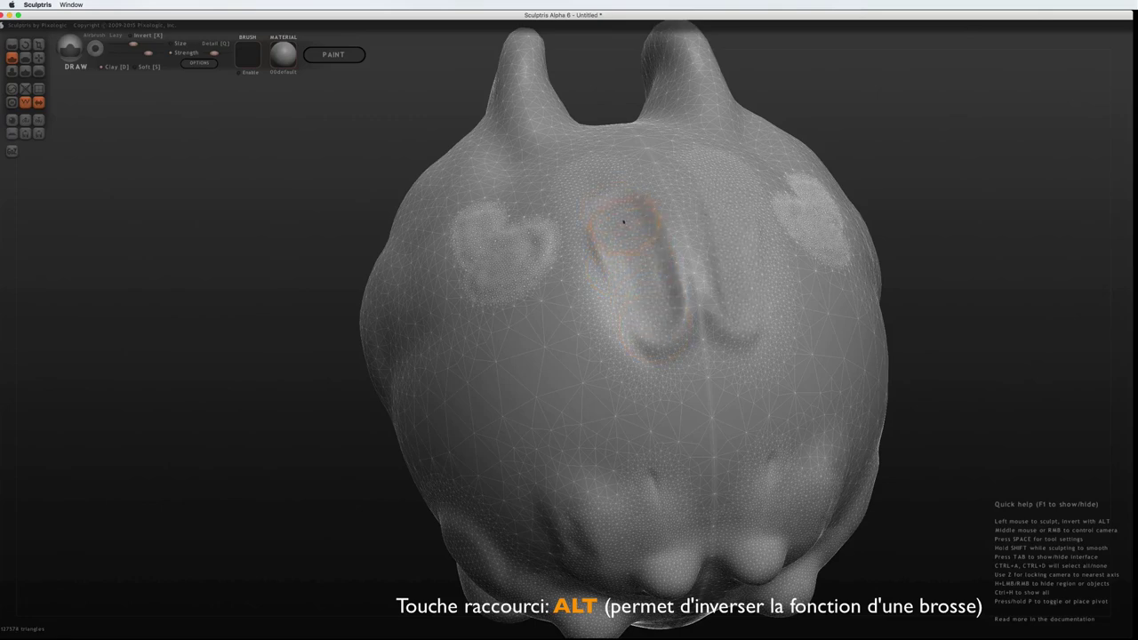
mouse_move(617, 293)
middle_mouse_down()
mouse_move(755, 264)
mouse_move(648, 282)
middle_mouse_up()
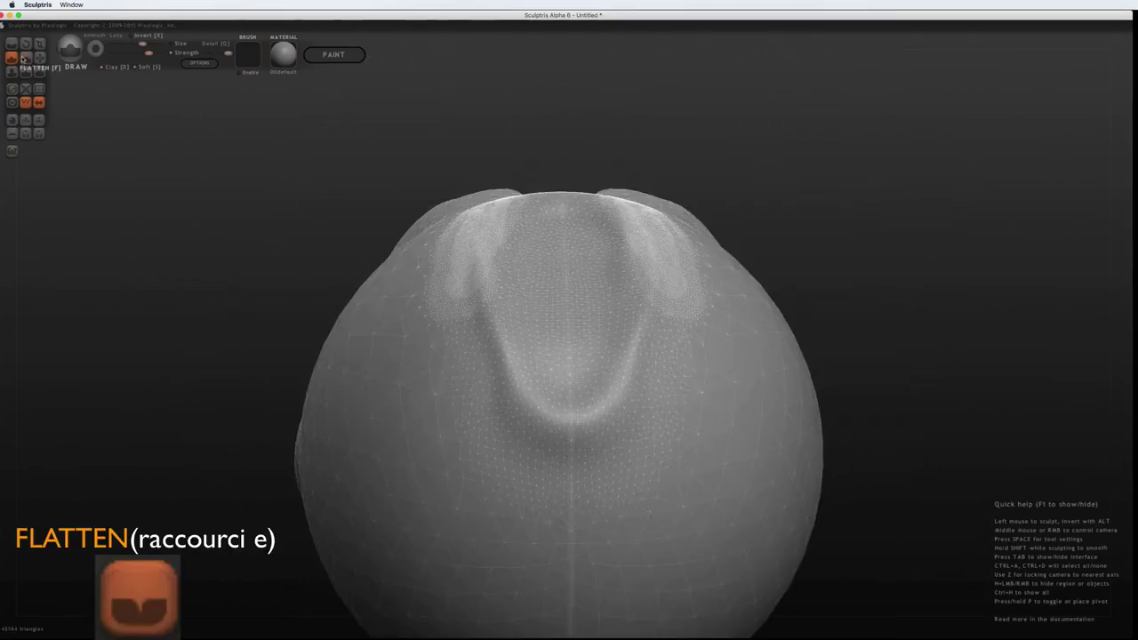
- Raise two symmetric ear bumps on top of the sphere with the Draw brush
left_click(24, 59)
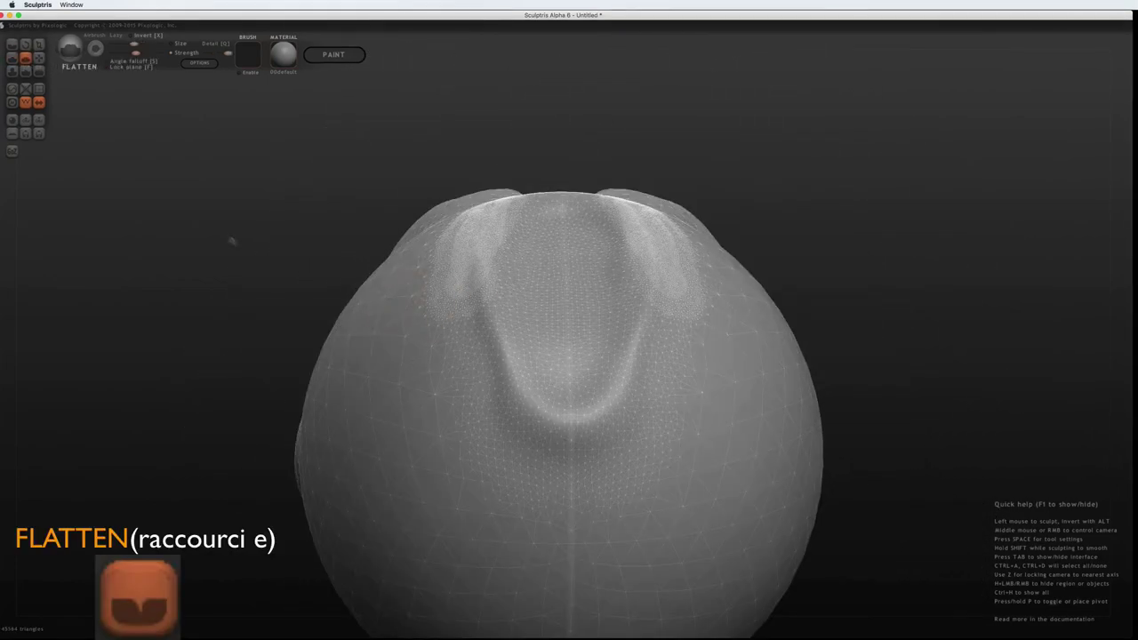
left_click(12, 57)
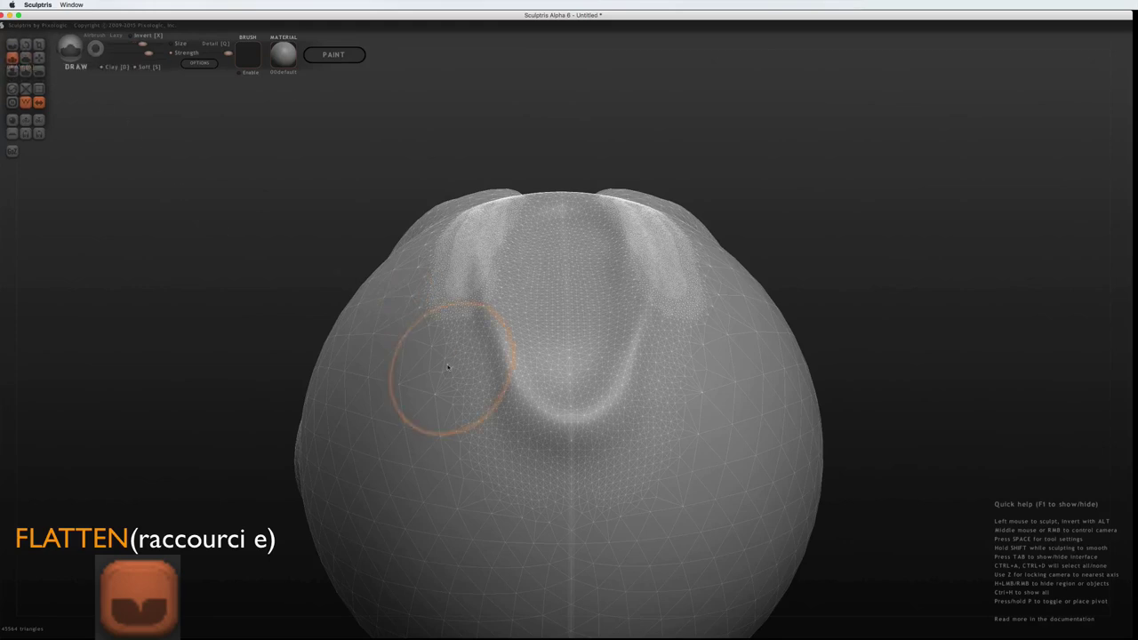
mouse_move(373, 305)
left_mouse_down()
mouse_move(356, 320)
mouse_move(373, 342)
mouse_move(337, 293)
mouse_move(364, 260)
left_mouse_up()
mouse_move(355, 304)
middle_mouse_down()
mouse_move(299, 272)
mouse_move(330, 228)
mouse_move(376, 234)
mouse_move(352, 263)
middle_mouse_up()
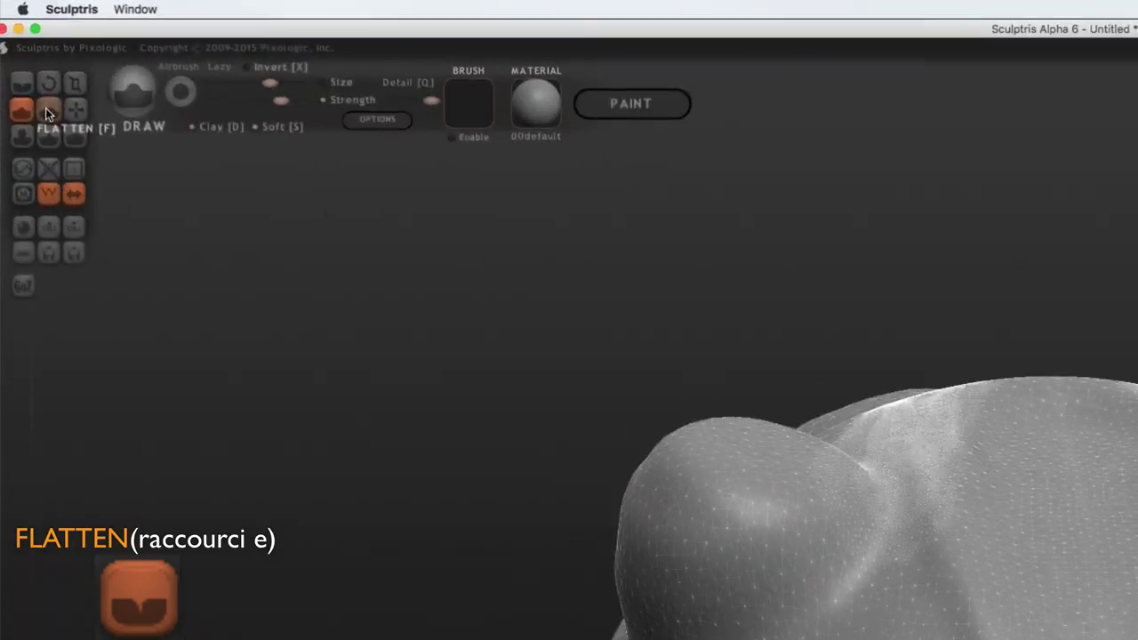
- Flatten the left ear's top into a plateau using an enlarged Flatten brush
left_click(25, 59)
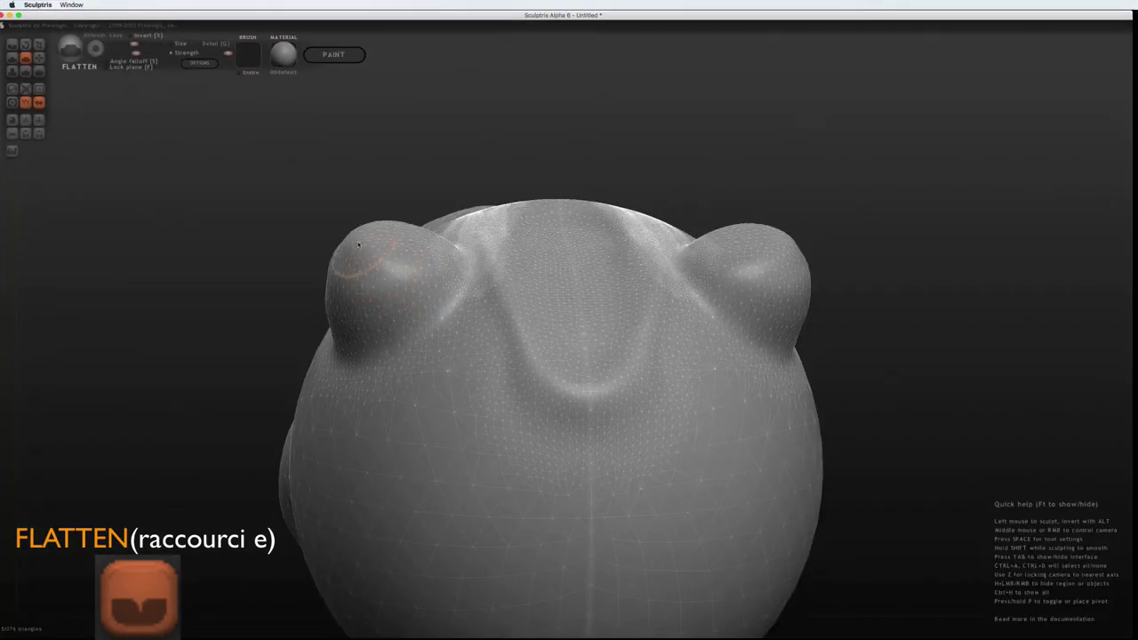
key("space")
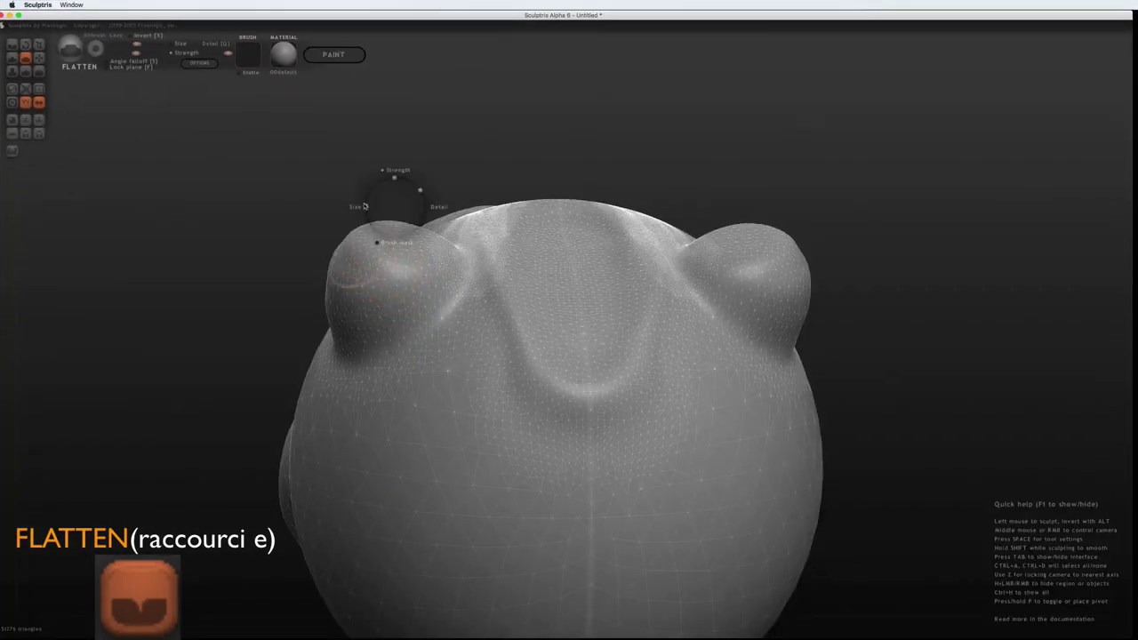
left_click_drag(364, 210, 373, 243)
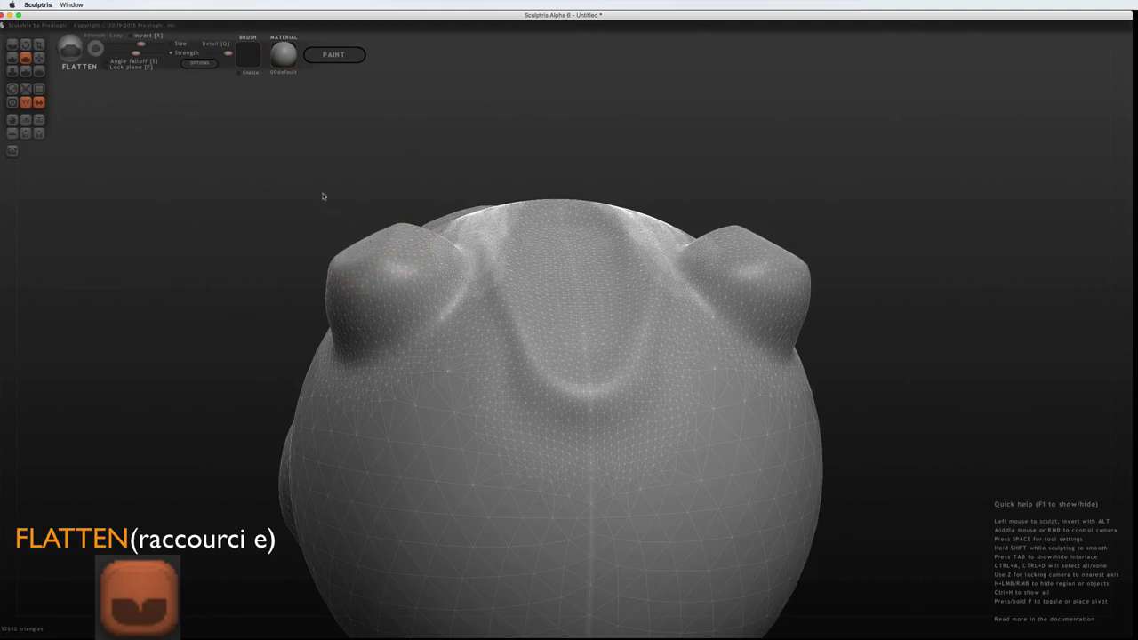
mouse_move(323, 196)
left_mouse_down()
mouse_move(285, 184)
mouse_move(305, 173)
mouse_move(380, 200)
mouse_move(249, 200)
mouse_move(249, 155)
mouse_move(269, 208)
left_mouse_up()
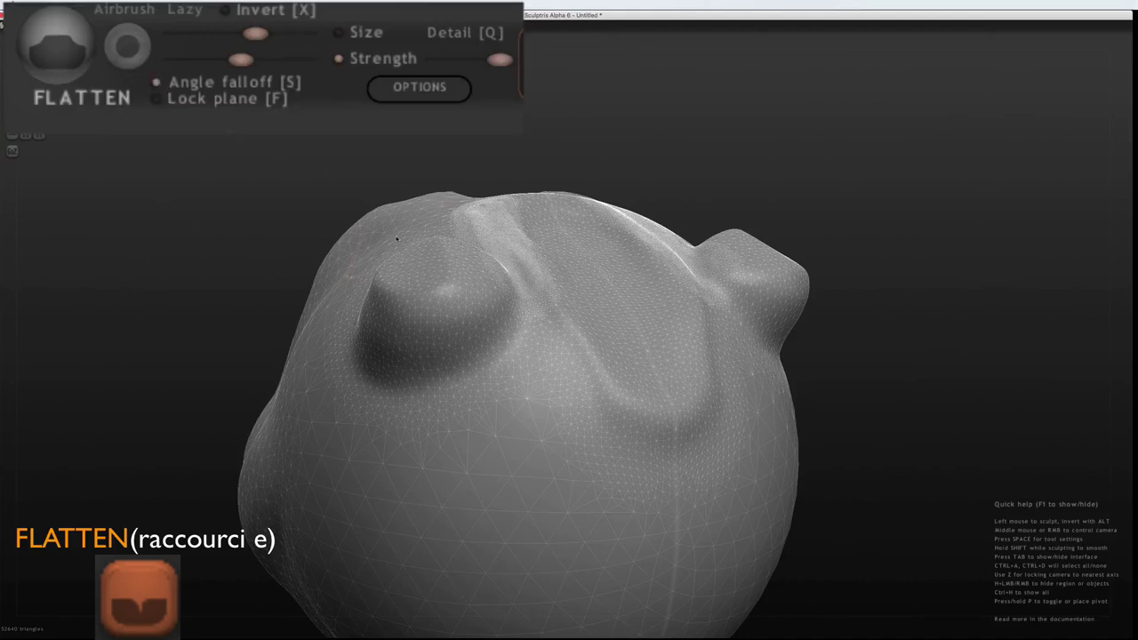
mouse_move(394, 299)
left_mouse_down()
mouse_move(426, 258)
mouse_move(446, 268)
mouse_move(436, 271)
left_mouse_up()
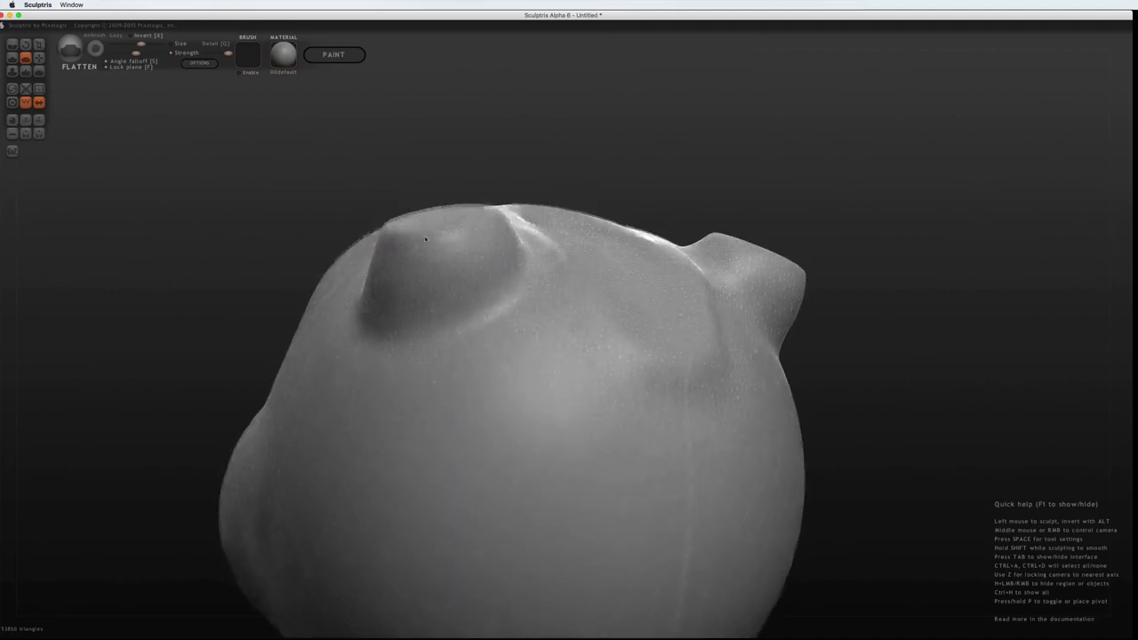
mouse_move(437, 271)
middle_mouse_down()
mouse_move(419, 223)
mouse_move(448, 261)
mouse_move(400, 298)
mouse_move(477, 307)
mouse_move(436, 297)
mouse_move(424, 221)
middle_mouse_up()
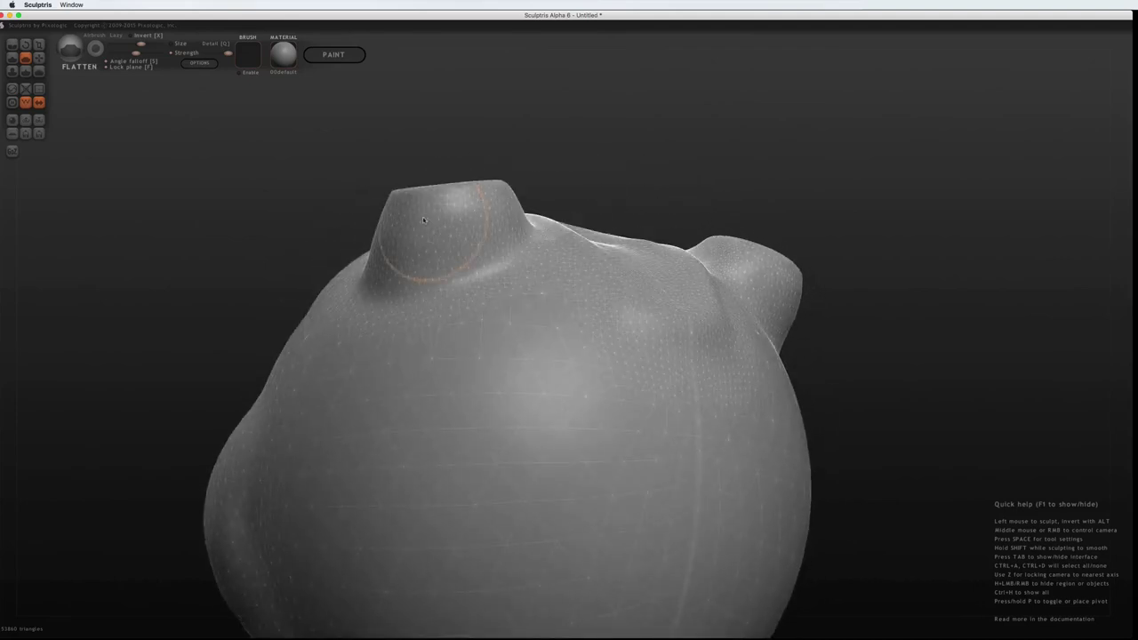
- Raise an elongated front bump with Draw, then puff mirrored rounded bulges with Inflate, viewed from the front
left_click(11, 57)
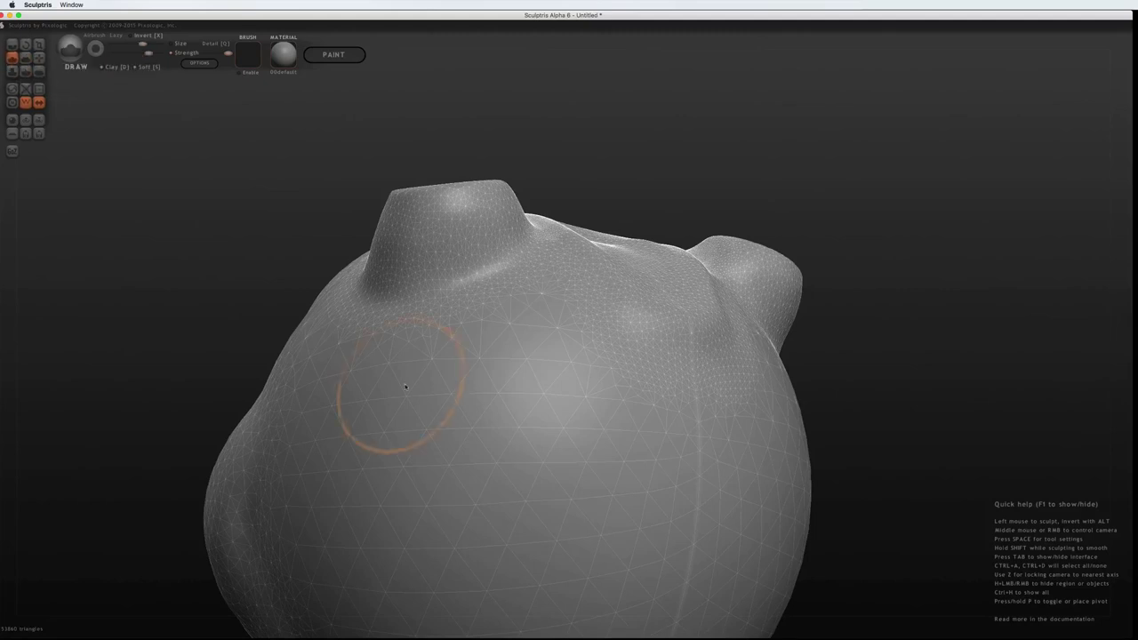
left_click_drag(429, 379, 412, 401)
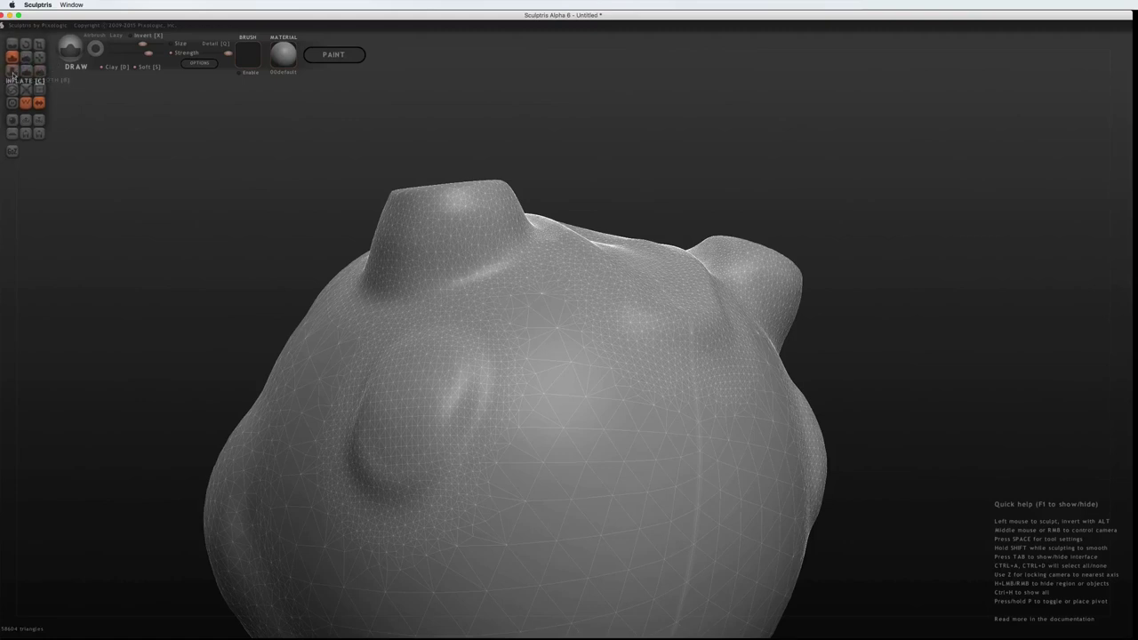
left_click(11, 72)
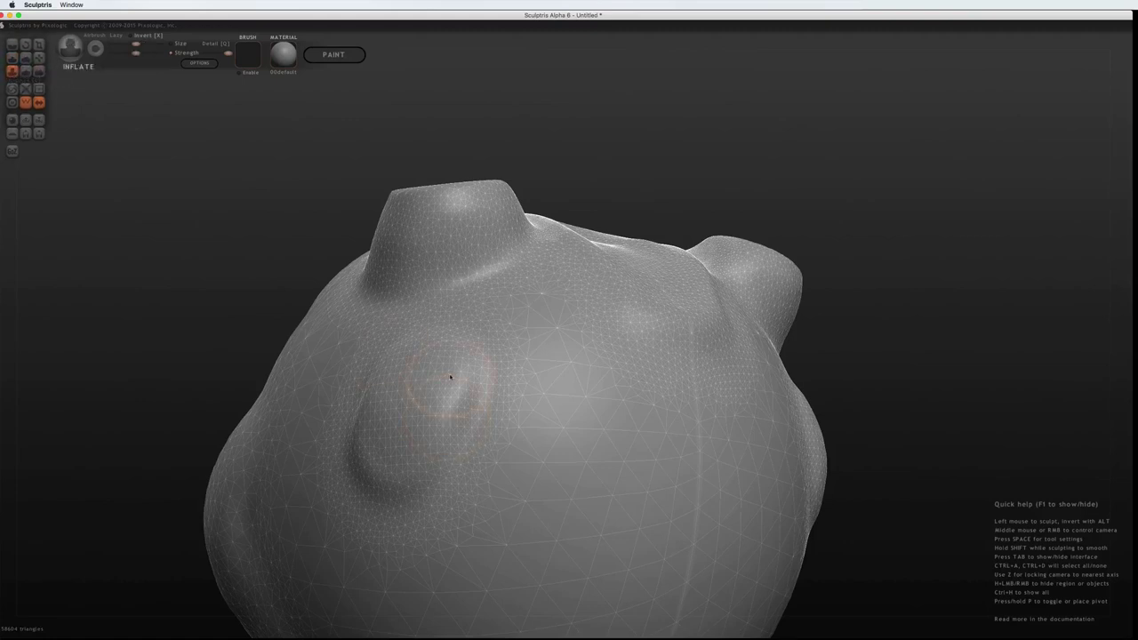
middle_click_drag(571, 364, 557, 322)
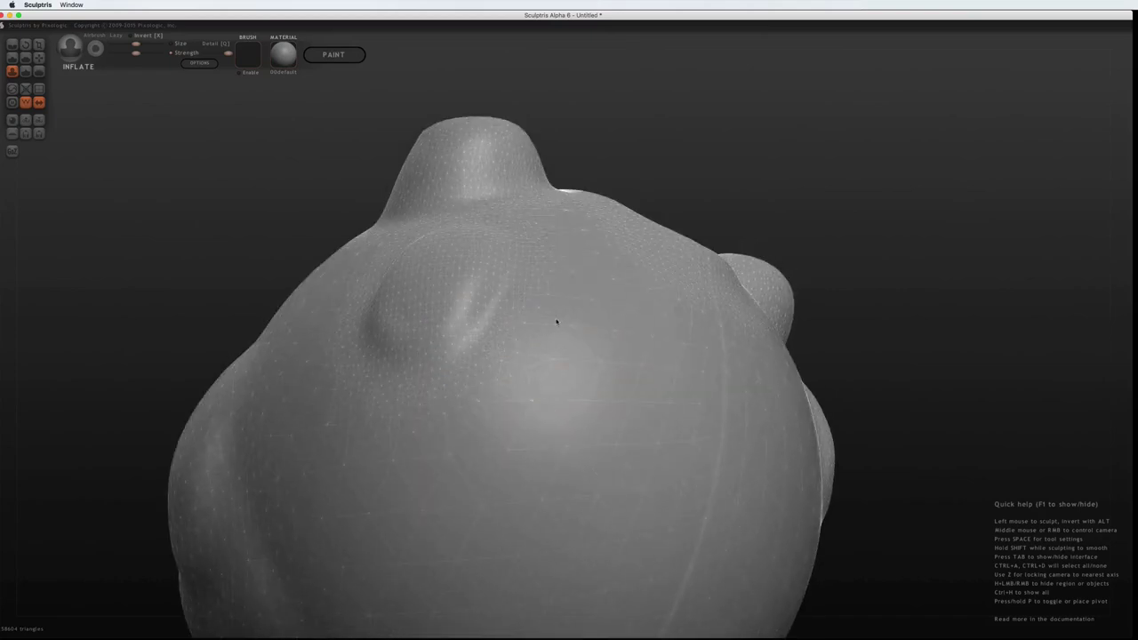
mouse_move(608, 294)
left_mouse_down()
mouse_move(603, 261)
mouse_move(586, 260)
left_mouse_up()
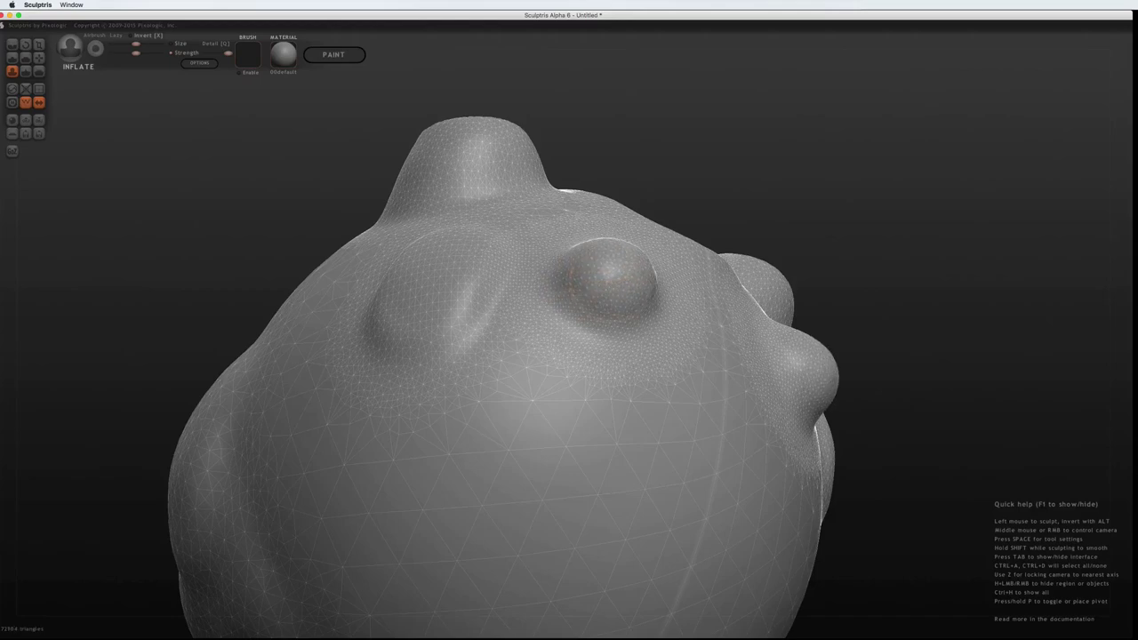
mouse_move(597, 281)
middle_mouse_down()
mouse_move(773, 316)
mouse_move(676, 390)
mouse_move(516, 320)
middle_mouse_up()
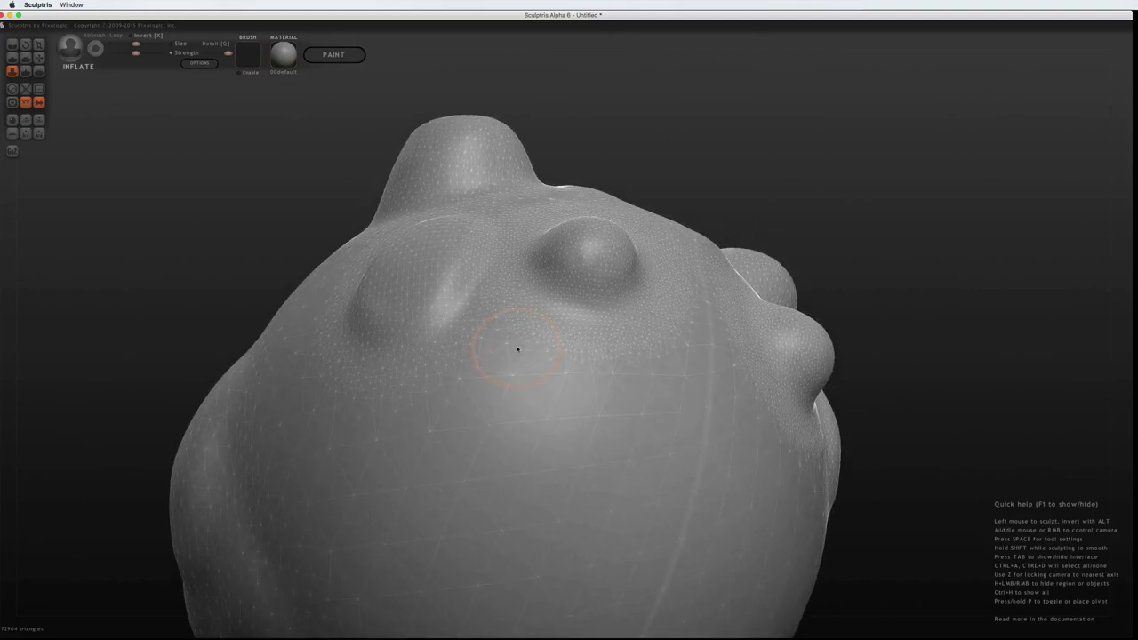
middle_click_drag(507, 374, 313, 261)
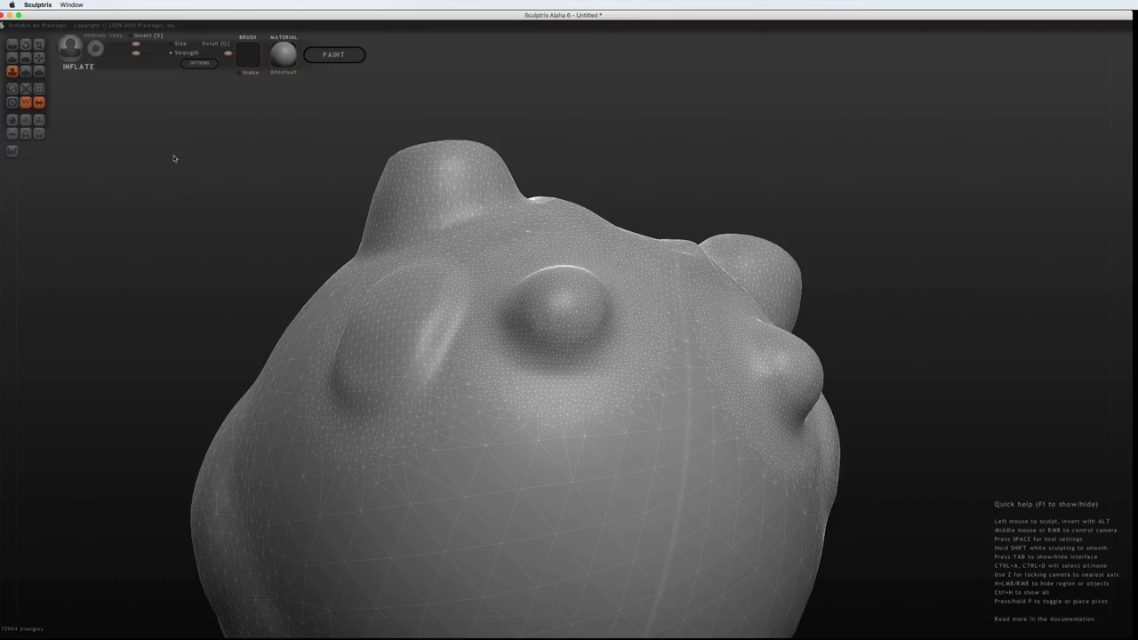
mouse_move(216, 157)
middle_mouse_down()
mouse_move(223, 173)
mouse_move(208, 214)
mouse_move(165, 208)
mouse_move(311, 144)
middle_mouse_up()
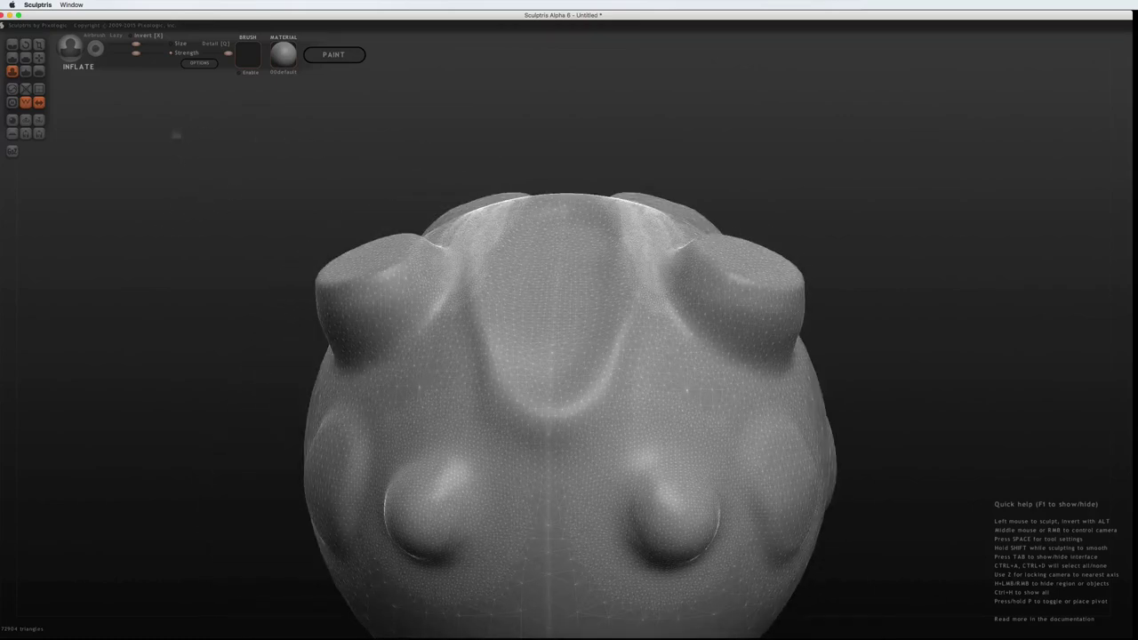
- Pinch the V groove's top, side and bottom sharp using a smaller Pinch brush
left_click(26, 73)
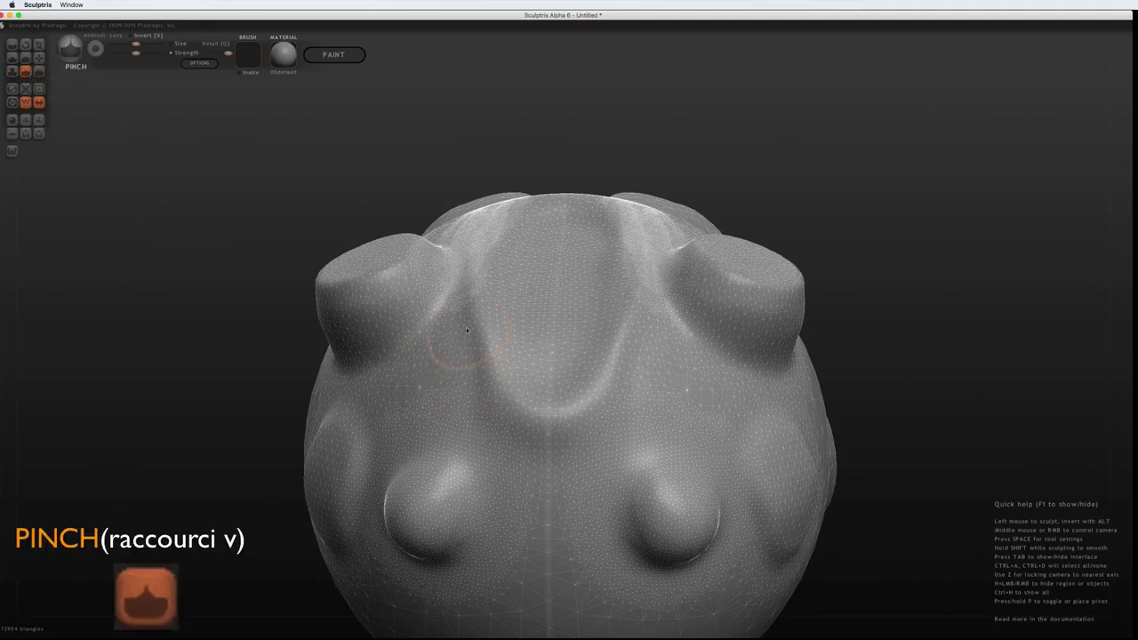
left_click_drag(466, 330, 466, 345)
key("space")
mouse_move(474, 313)
left_mouse_down()
mouse_move(469, 356)
mouse_move(503, 436)
left_mouse_up()
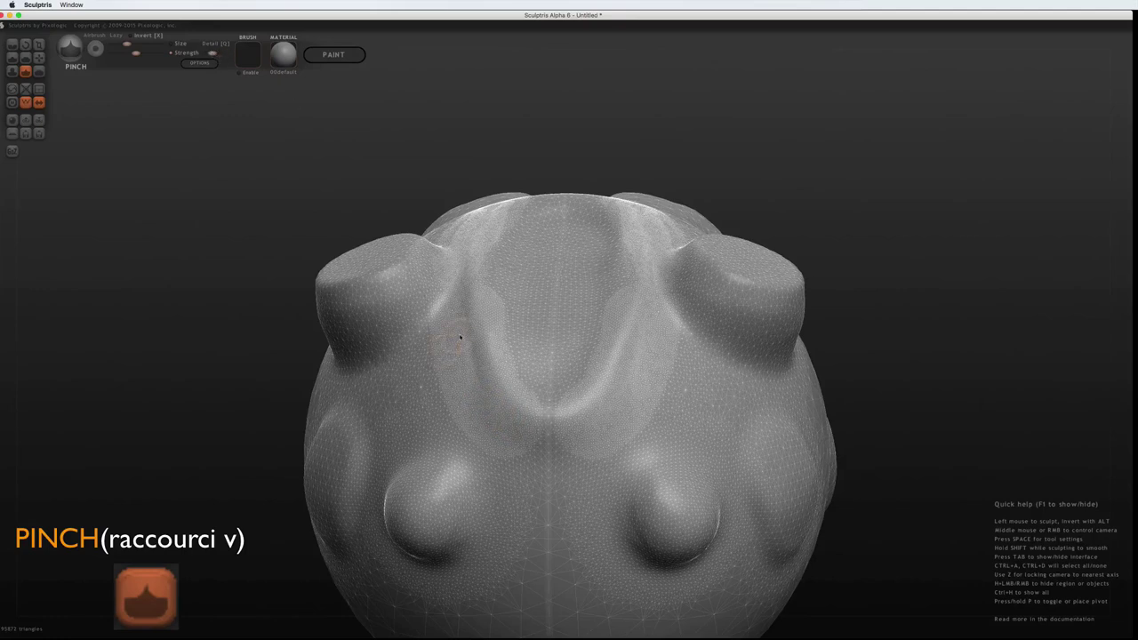
left_click_drag(505, 419, 548, 436)
middle_click_drag(448, 366, 449, 279)
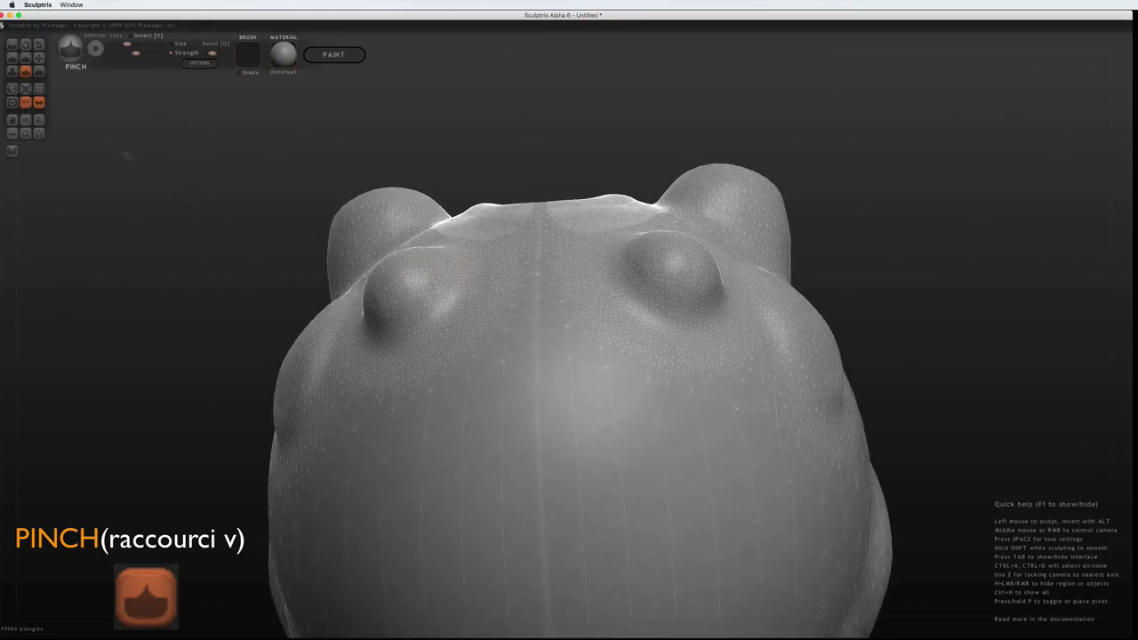
- Carve two mirrored vertical grooves down the lower front with the Crease brush, deepening the left one
left_click(12, 45)
left_click_drag(603, 367, 607, 484)
left_click_drag(464, 386, 473, 578)
left_click_drag(611, 551, 601, 393)
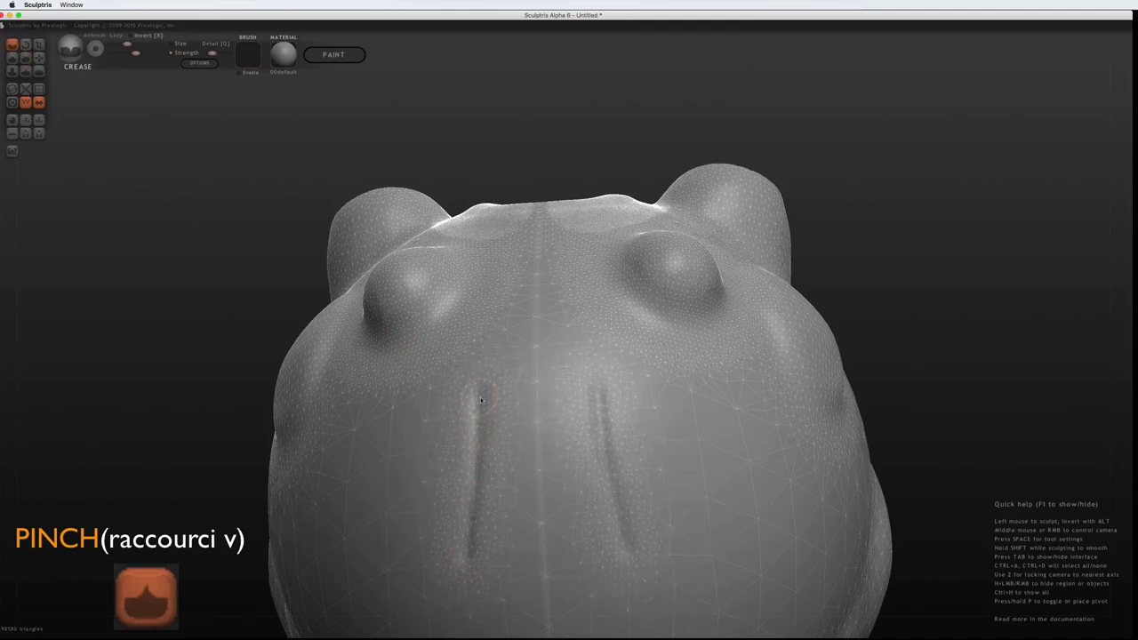
scroll(480, 396, "up", 2)
scroll(469, 393, "up", 2)
scroll(453, 382, "up", 3)
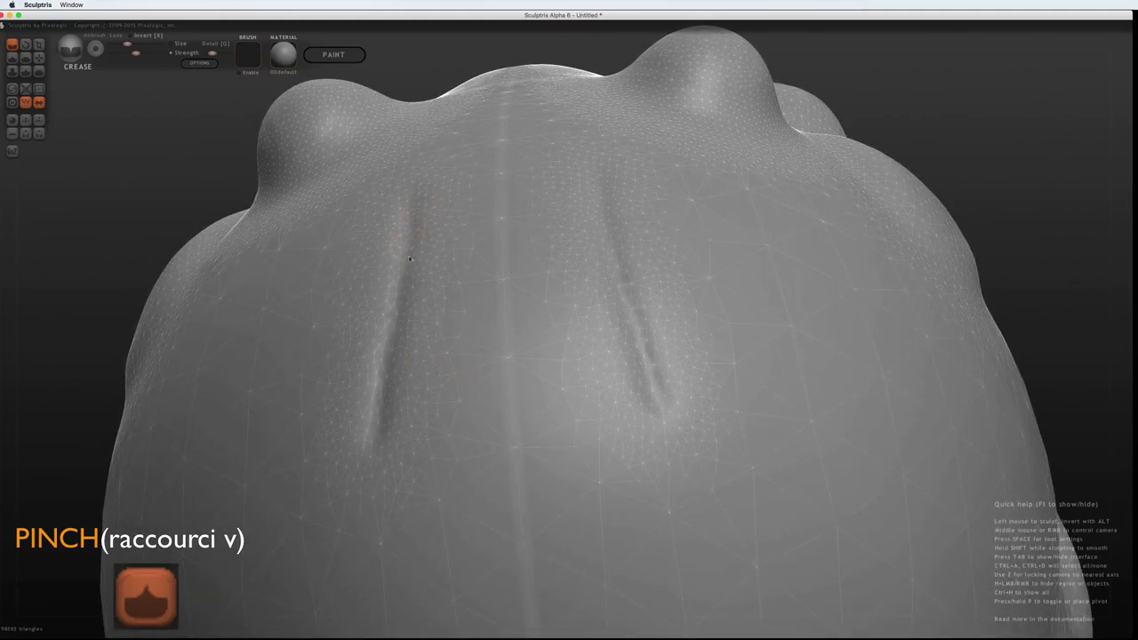
left_click_drag(410, 258, 387, 401)
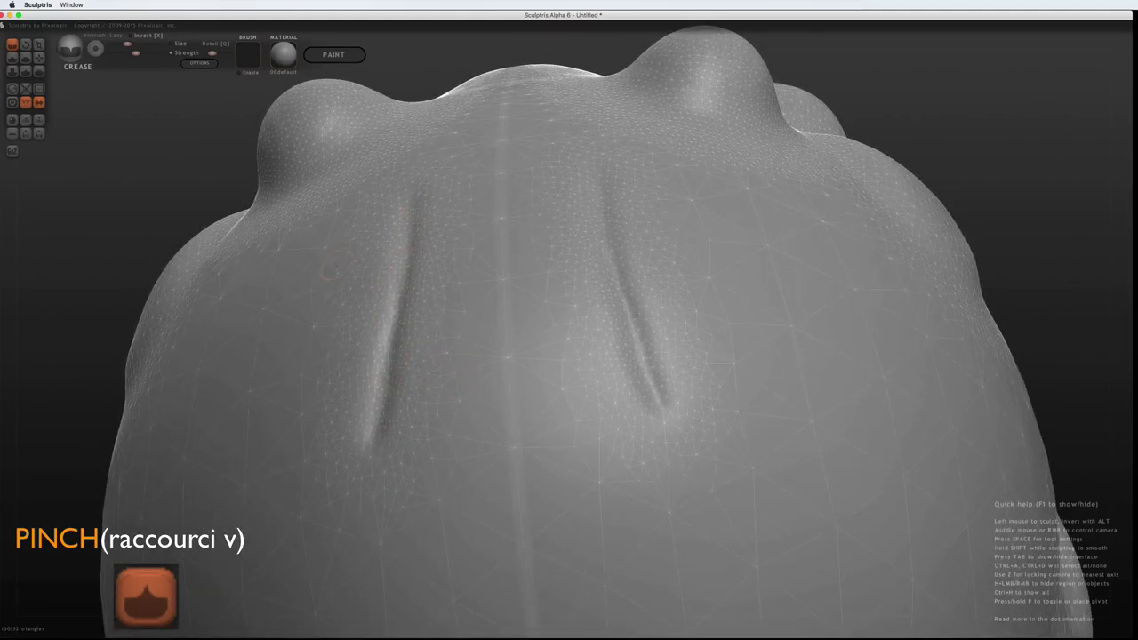
- Pinch along the left groove's edges with an enlarged Pinch brush to sharpen both mirrored grooves
left_click(26, 71)
left_click_drag(414, 304, 379, 323)
key("space")
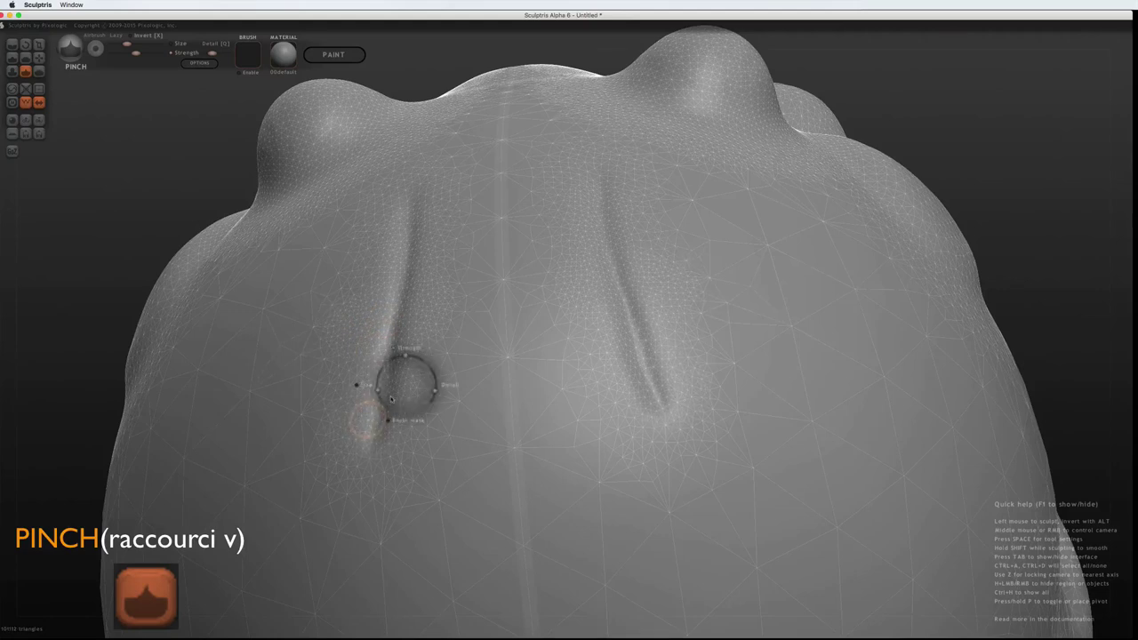
left_click_drag(384, 394, 395, 306)
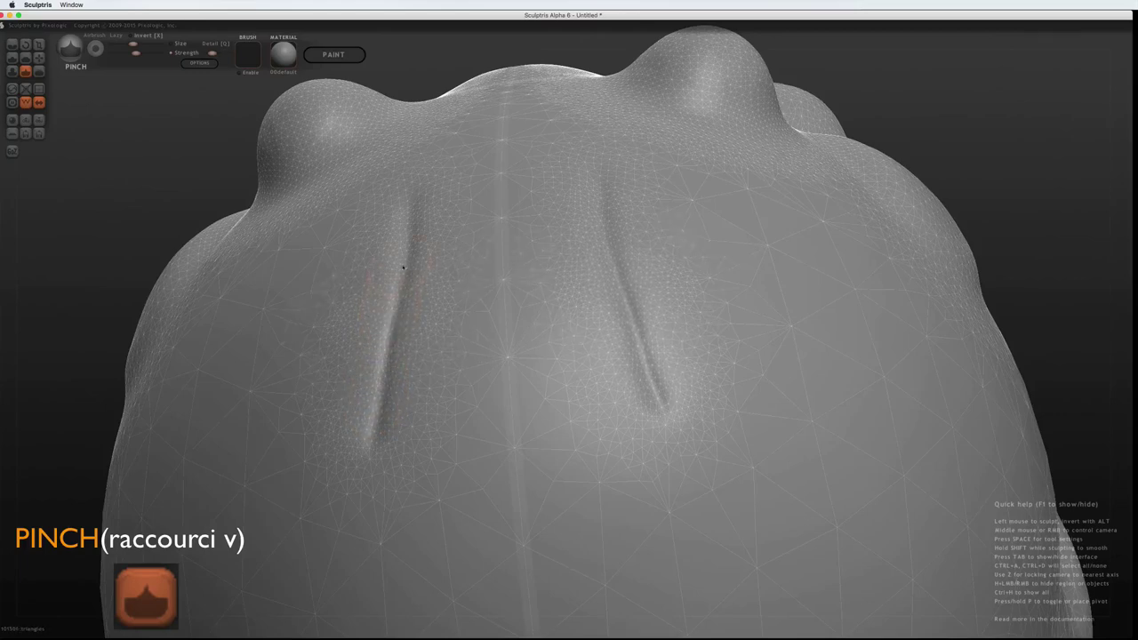
left_click_drag(406, 267, 398, 352)
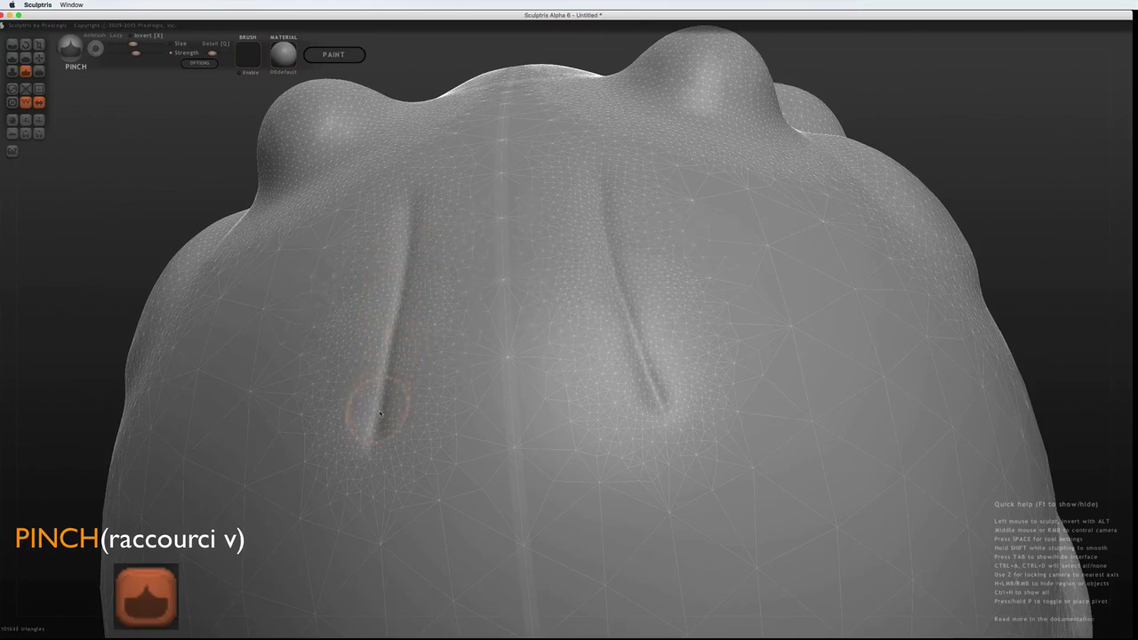
scroll(363, 419, "up", 5)
mouse_move(343, 423)
middle_mouse_down()
mouse_move(305, 353)
mouse_move(366, 444)
middle_mouse_up()
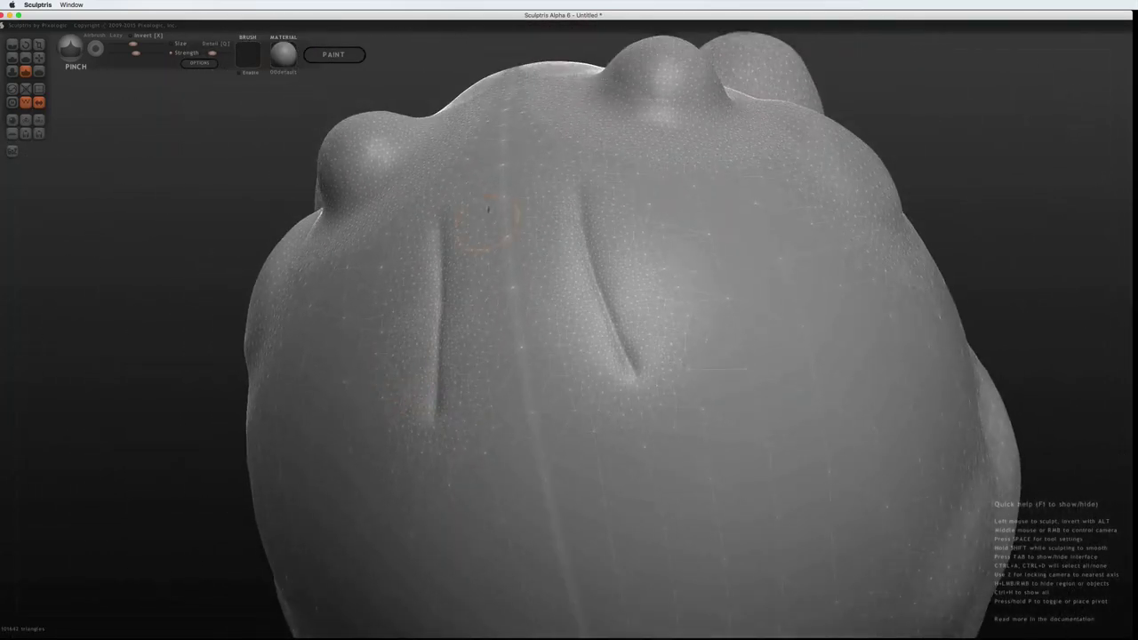
mouse_move(367, 444)
middle_mouse_down()
mouse_move(526, 255)
mouse_move(442, 287)
middle_mouse_up()
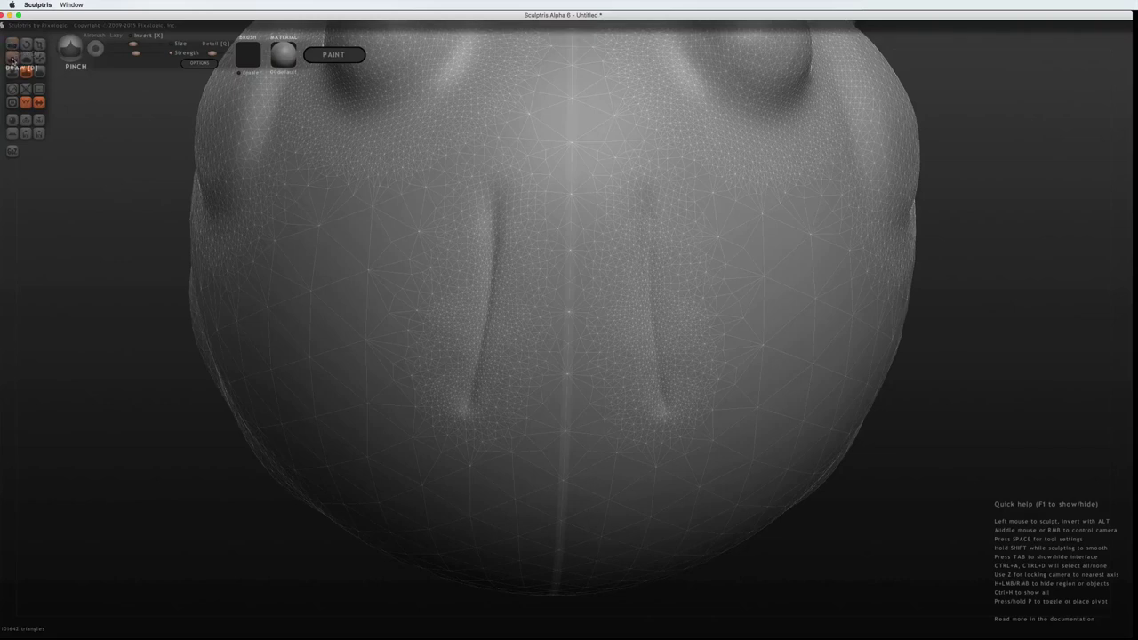
- Build up mirrored bulges above the grooves with Draw, then swell them into two round bumps with Inflate
left_click(12, 59)
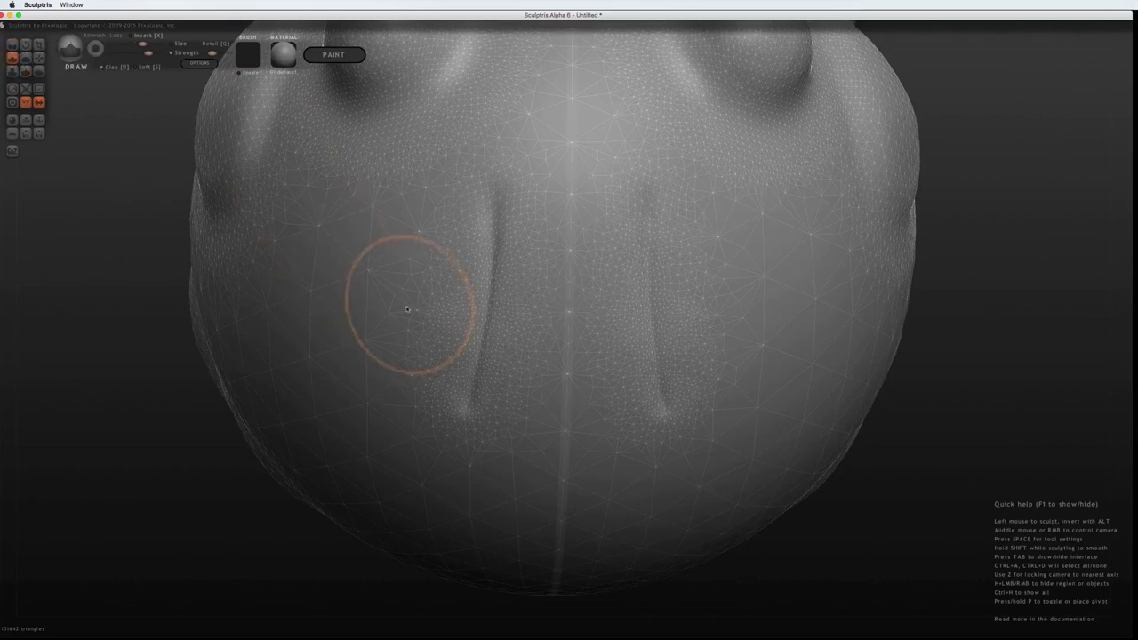
mouse_move(409, 300)
left_mouse_down()
mouse_move(386, 204)
mouse_move(412, 203)
mouse_move(392, 358)
mouse_move(490, 199)
mouse_move(478, 305)
left_mouse_up()
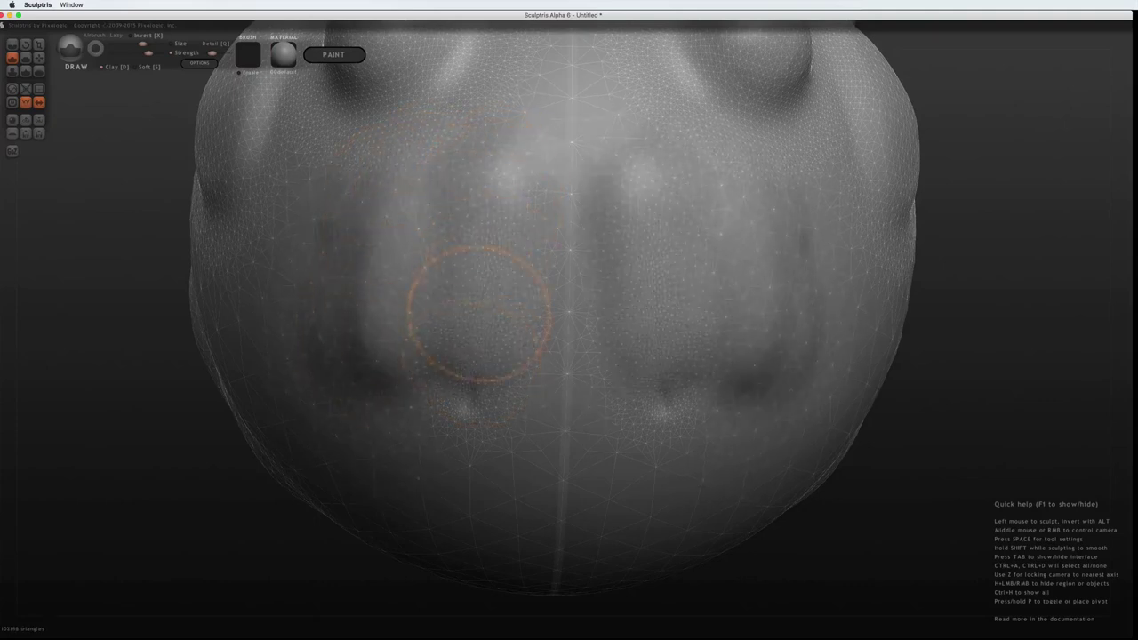
left_click(12, 71)
left_click_drag(561, 258, 480, 199)
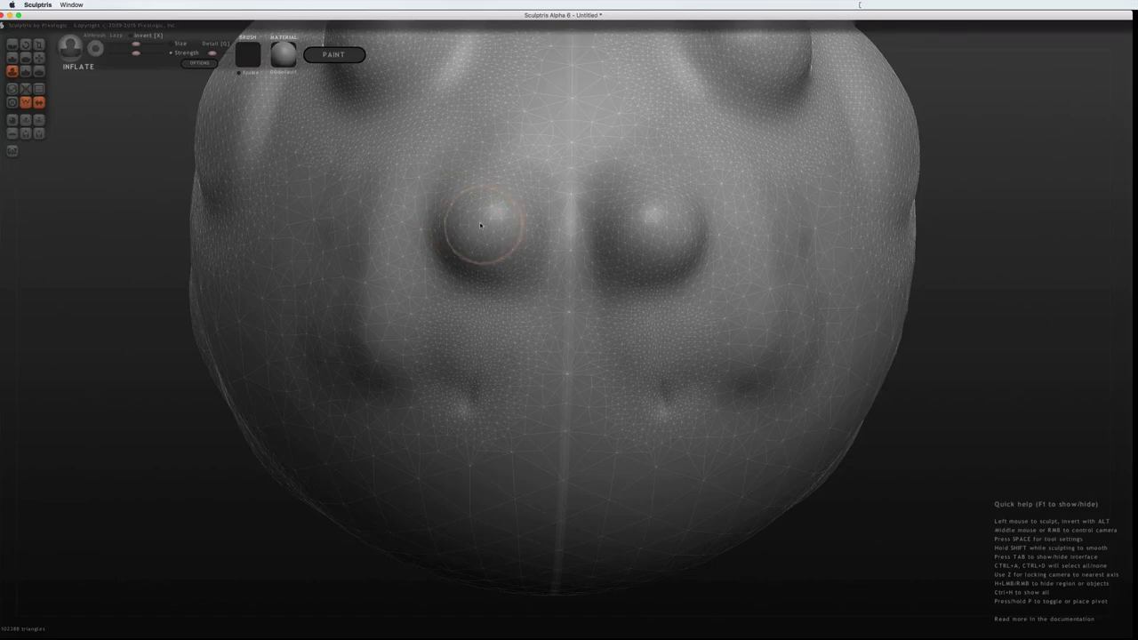
key("space")
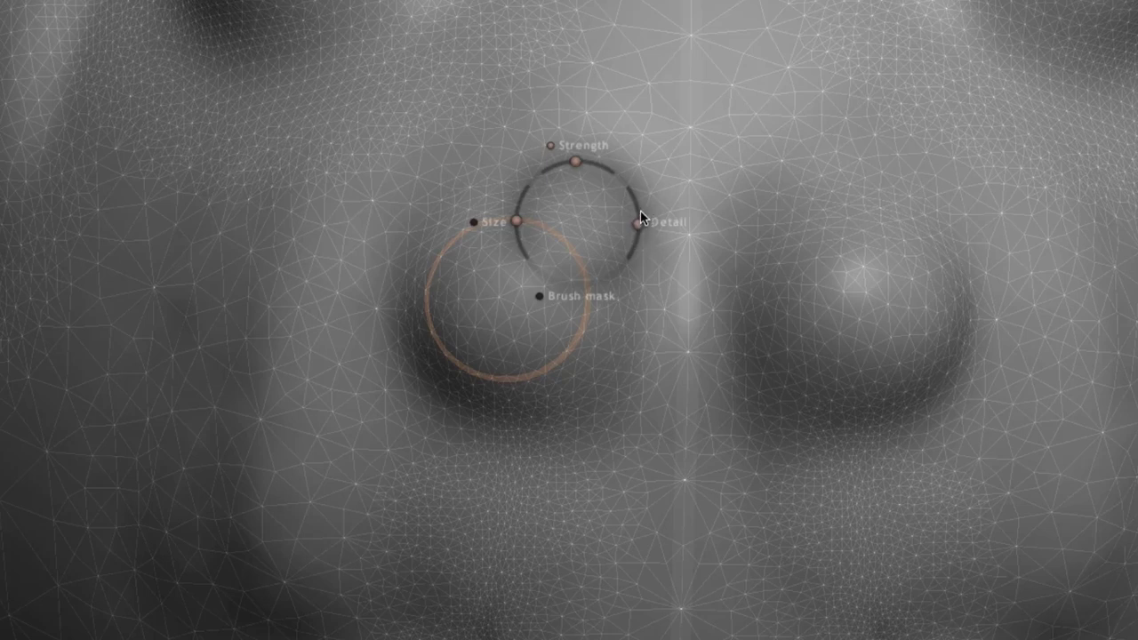
key("space")
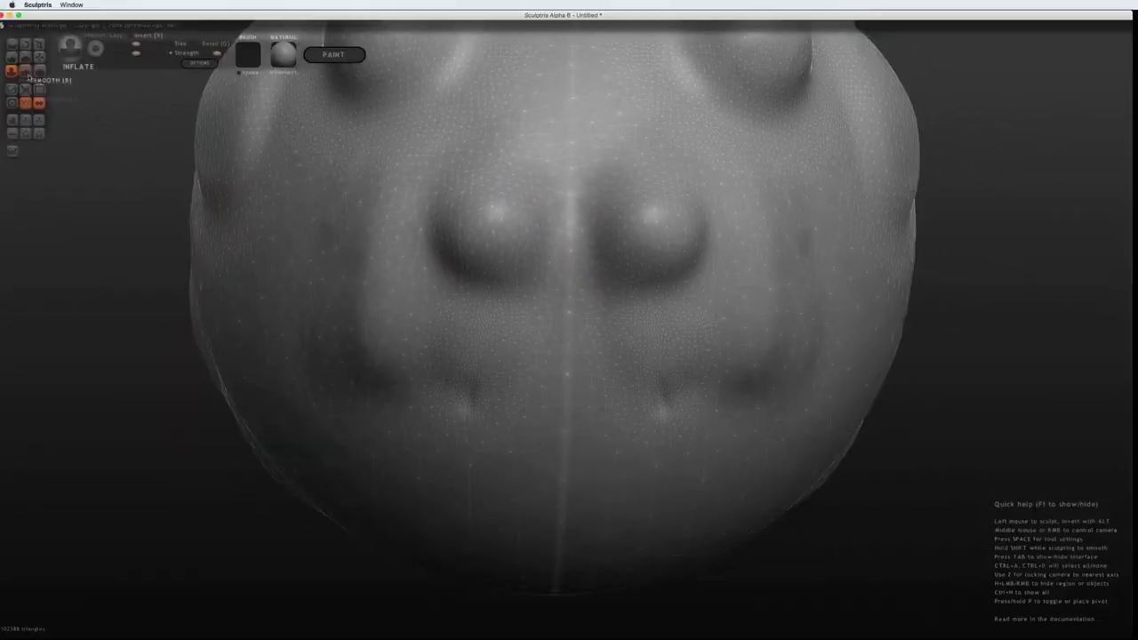
- Pinch a tight crease along the lower edges of both front bumps, checking from above and the front
left_click(25, 71)
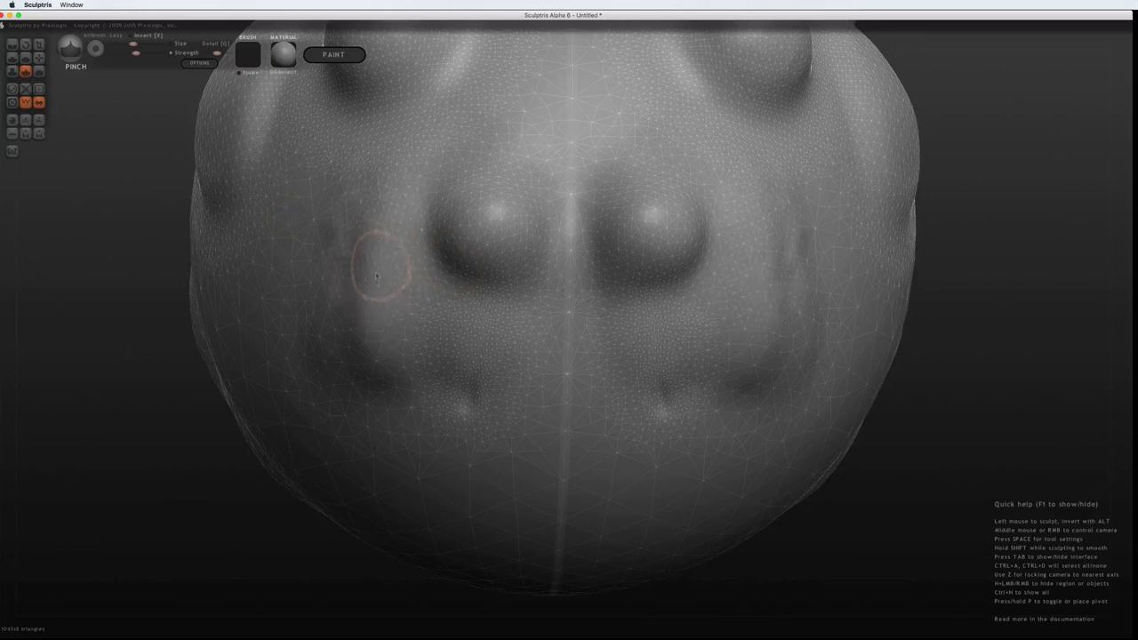
mouse_move(434, 244)
left_mouse_down()
mouse_move(449, 279)
mouse_move(466, 267)
left_mouse_up()
middle_click_drag(550, 222, 459, 239)
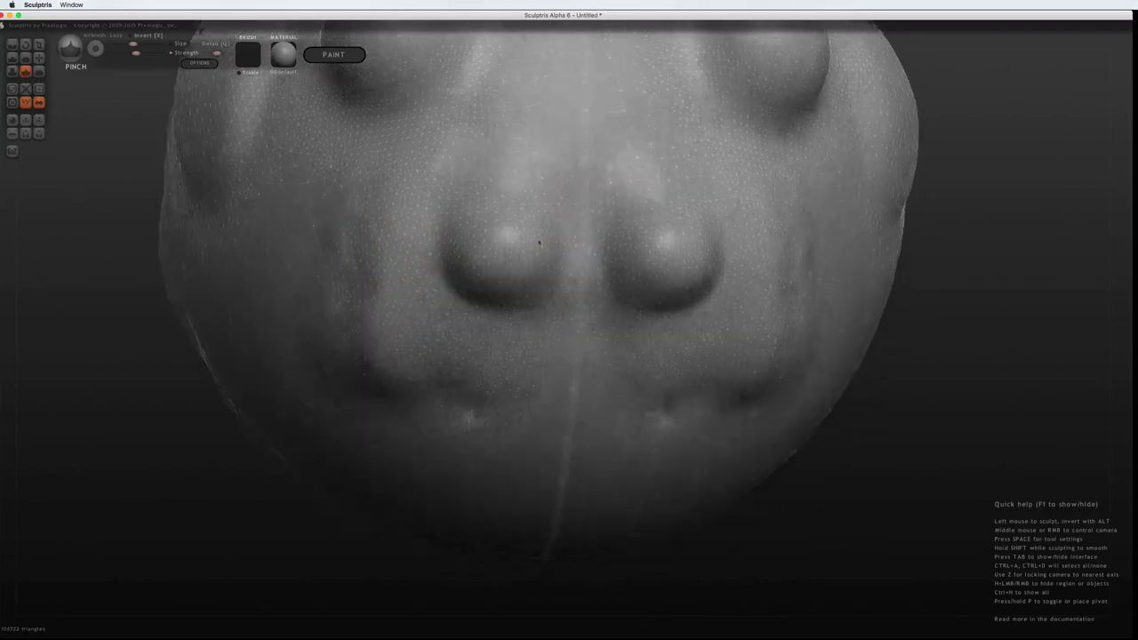
left_click_drag(483, 223, 557, 269)
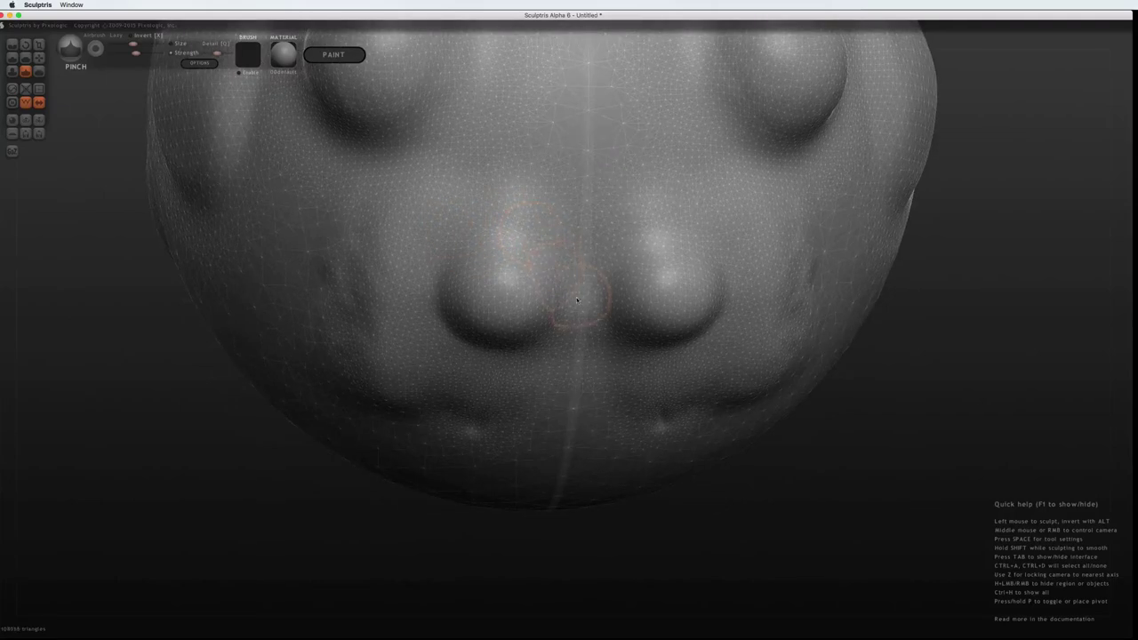
middle_click_drag(577, 297, 569, 223)
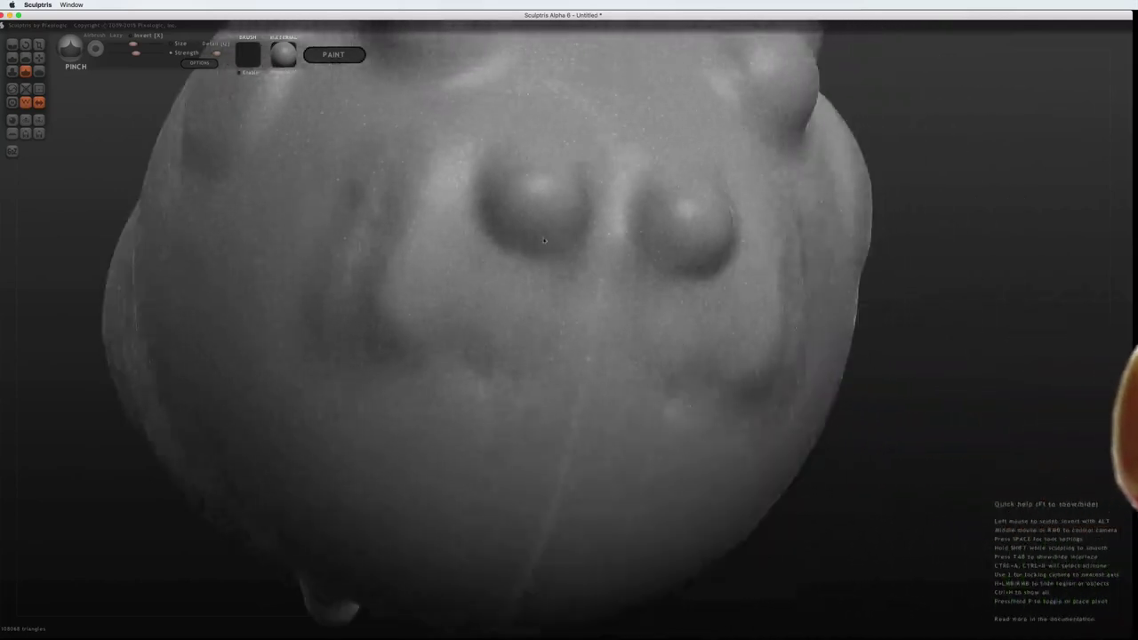
middle_click_drag(516, 255, 598, 240)
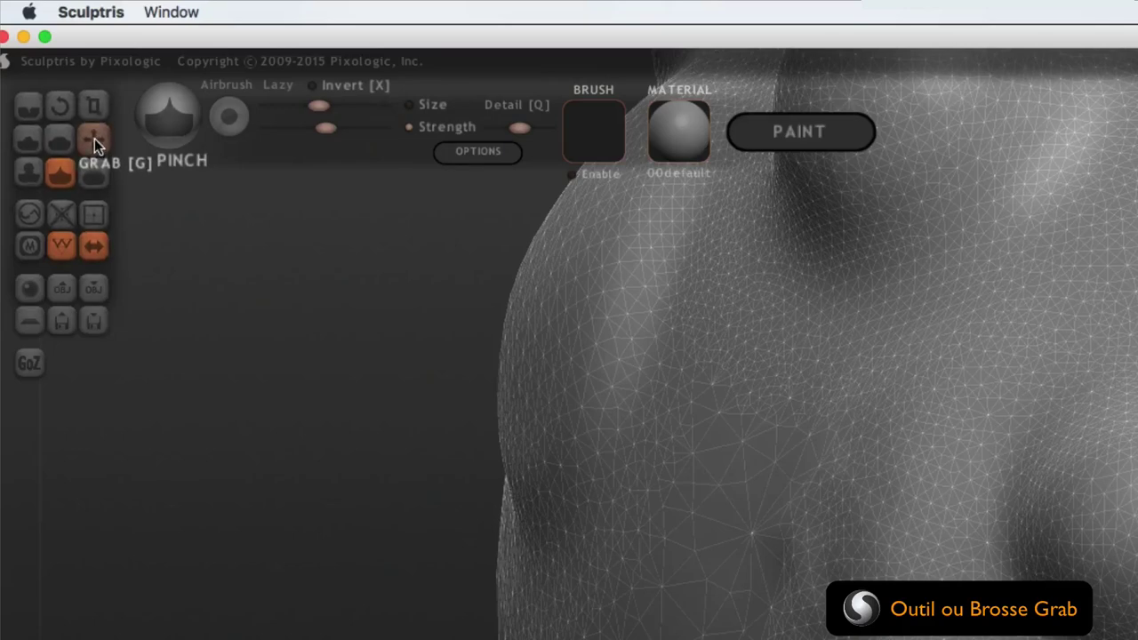
- Select the Grab brush and orbit the pig head to inspect its ears, eye bumps and snout mounds
left_click(94, 142)
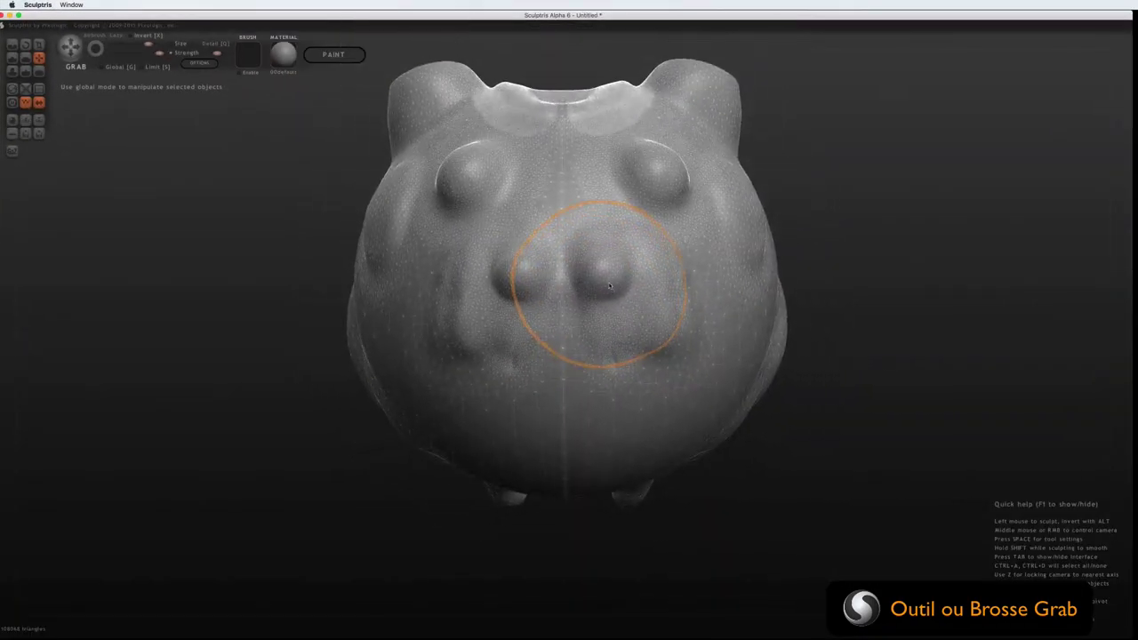
middle_click_drag(610, 286, 624, 283)
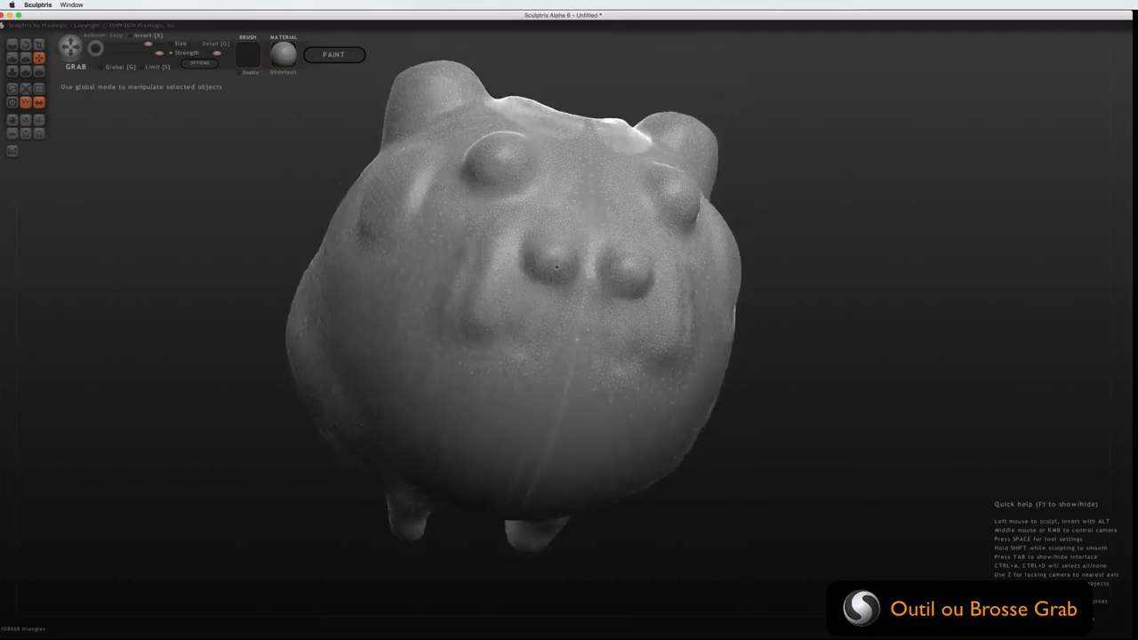